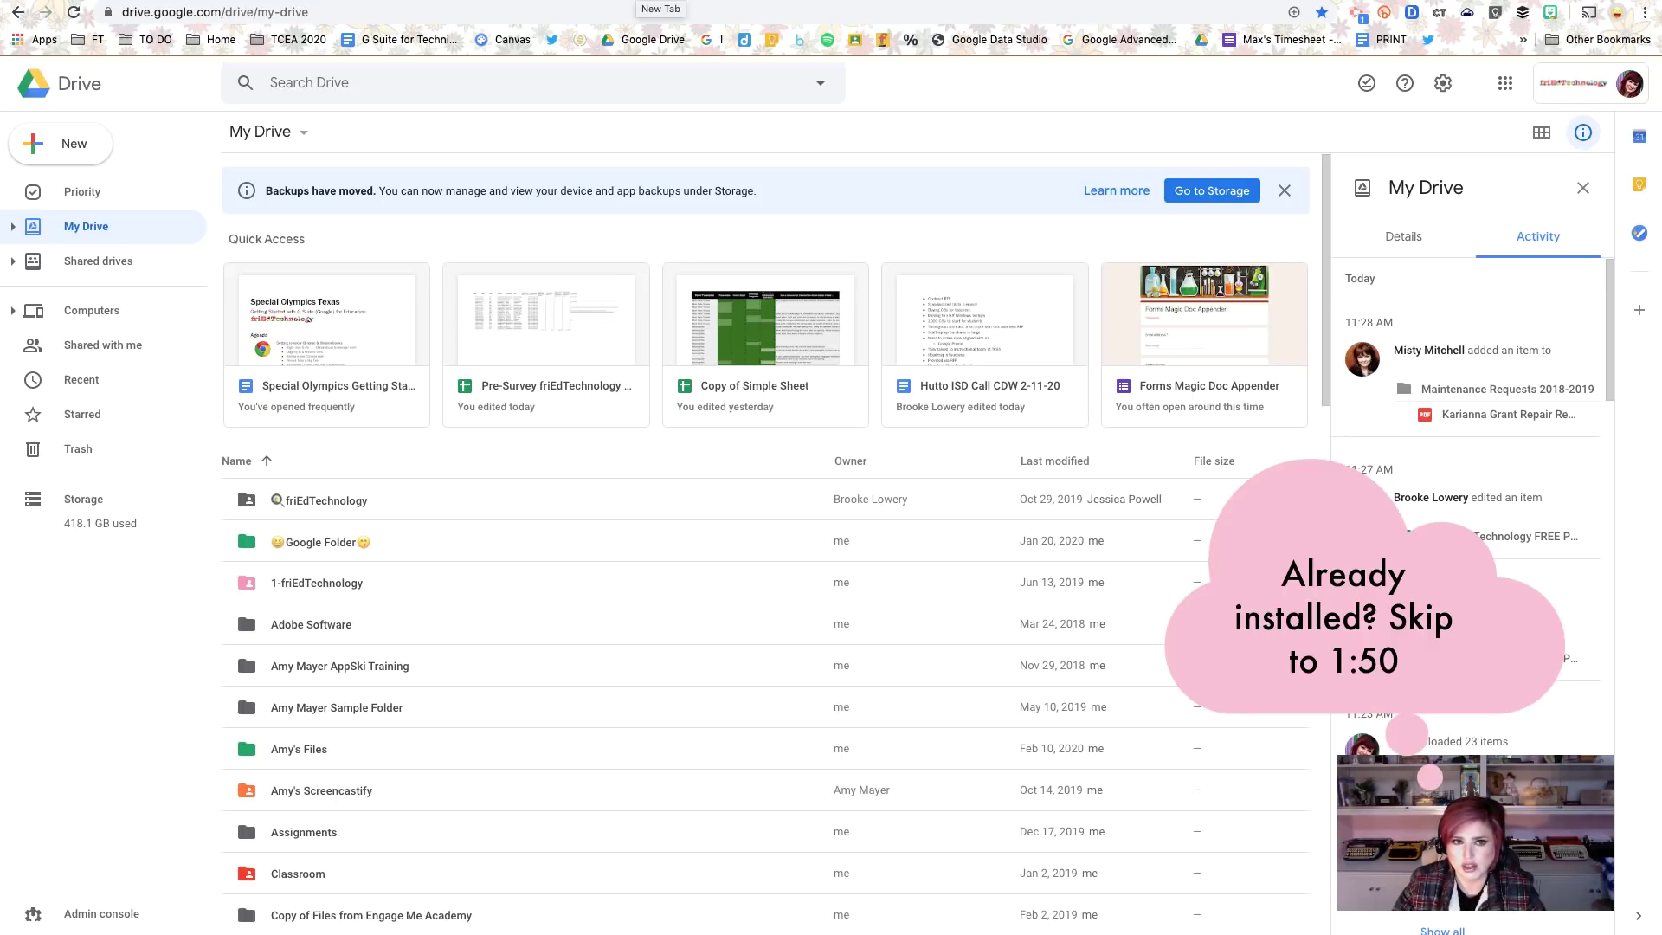
Step: Search Google for 'chrome web store' in a new Chrome tab
left_click(657, 0)
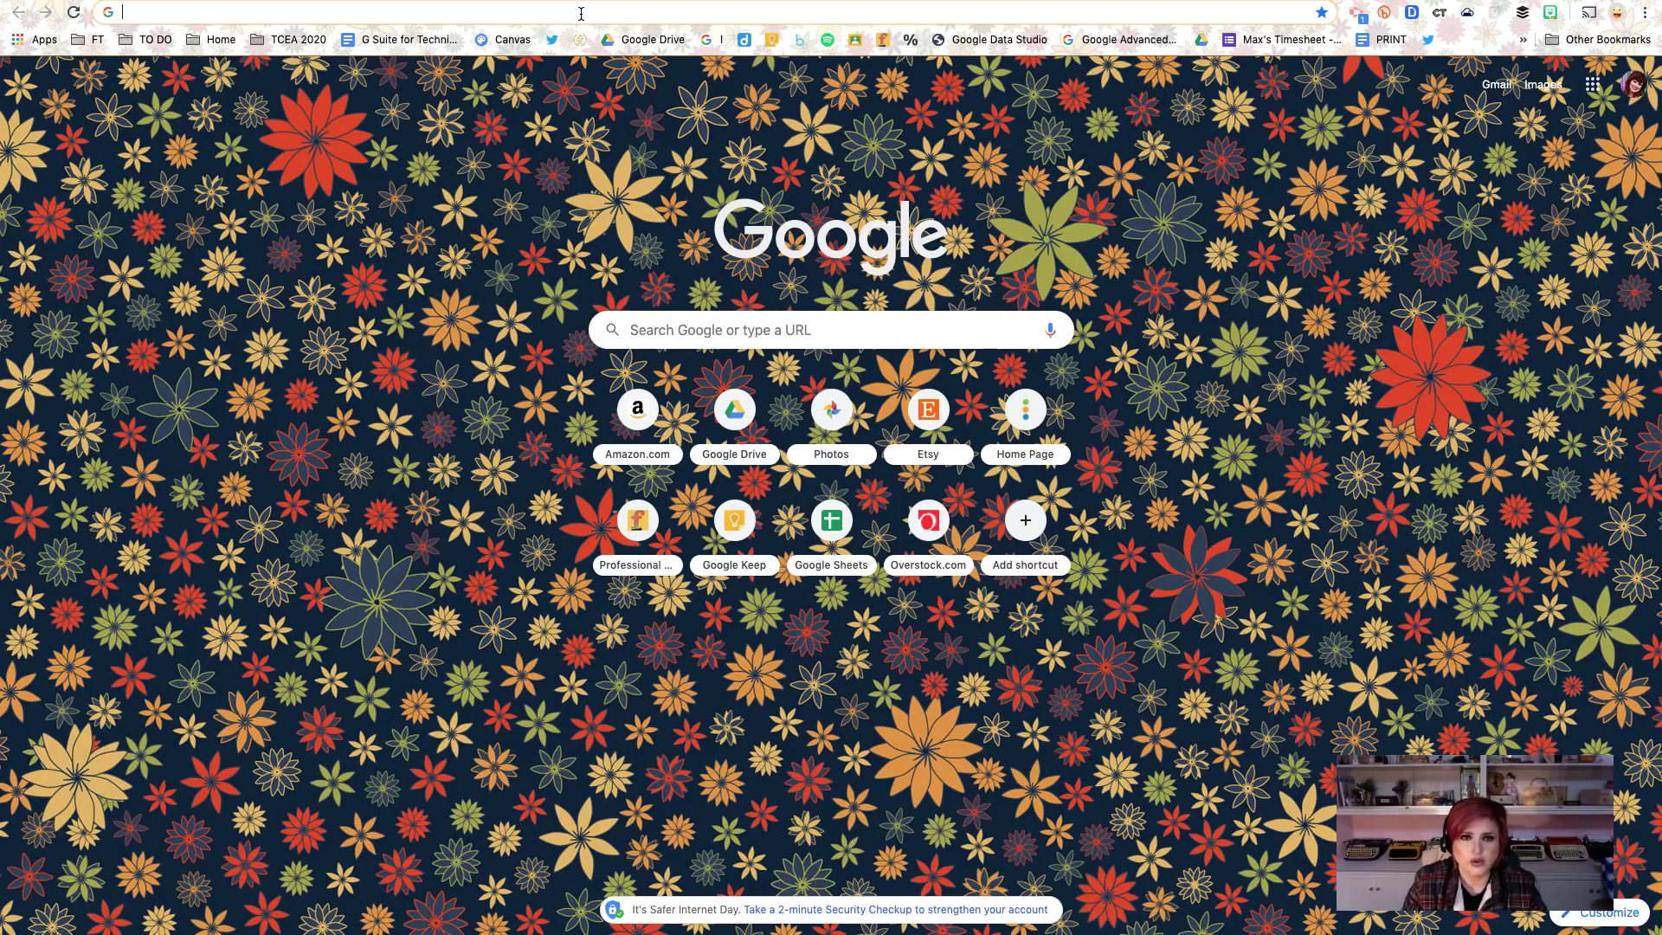
type("chrome")
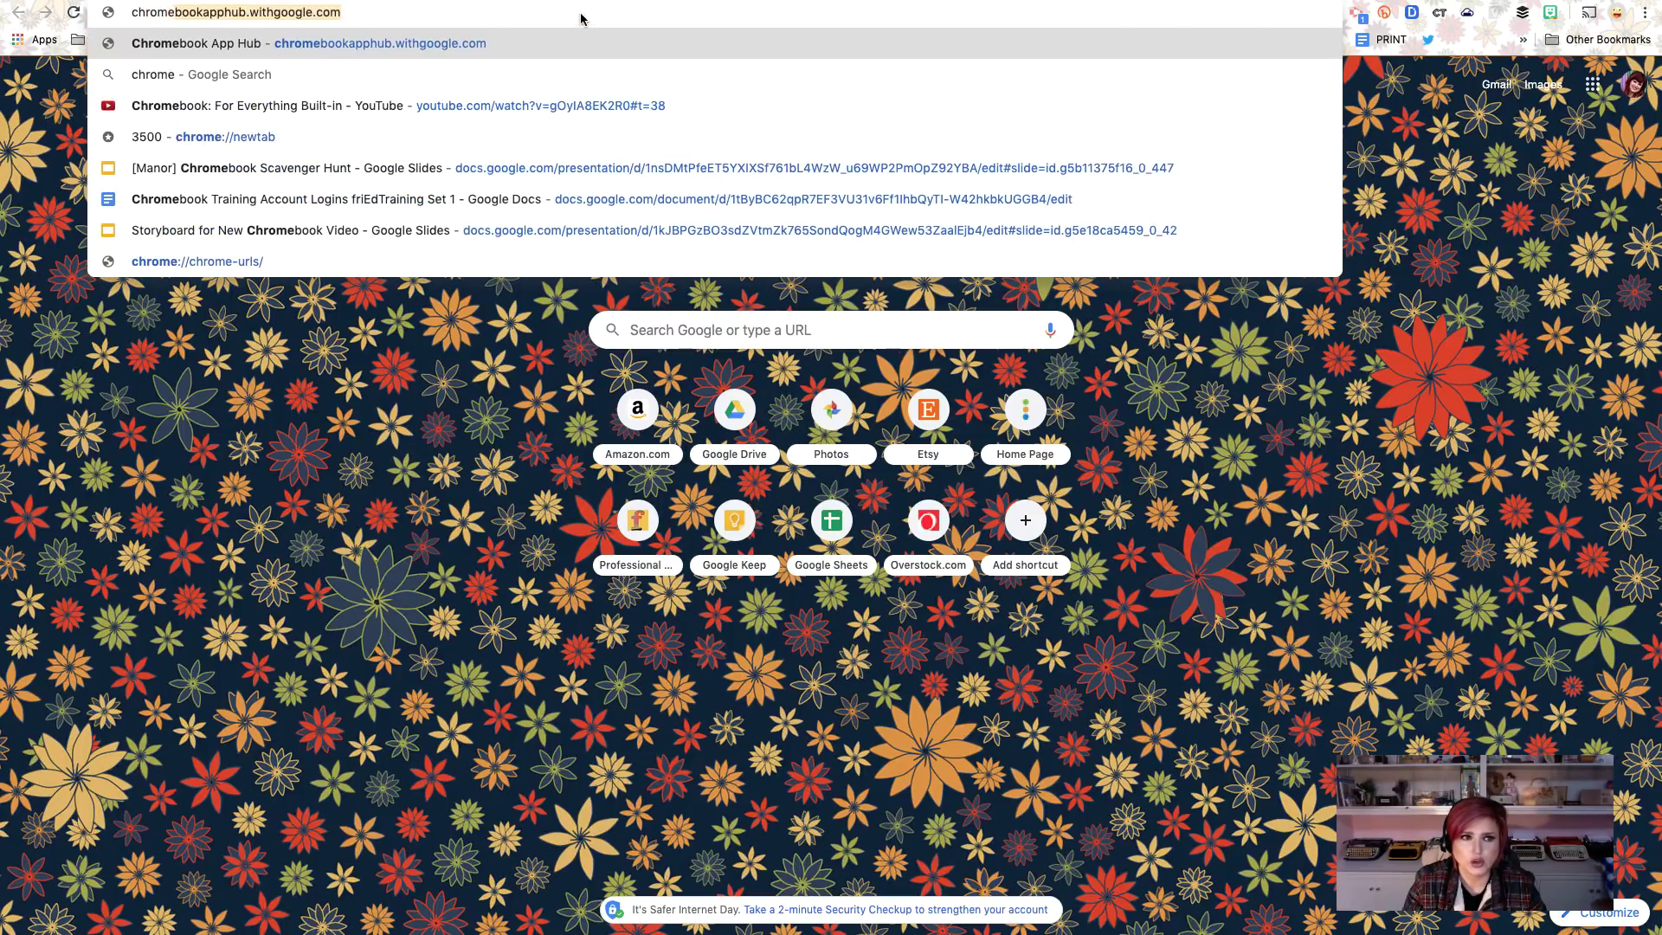
type(" web store")
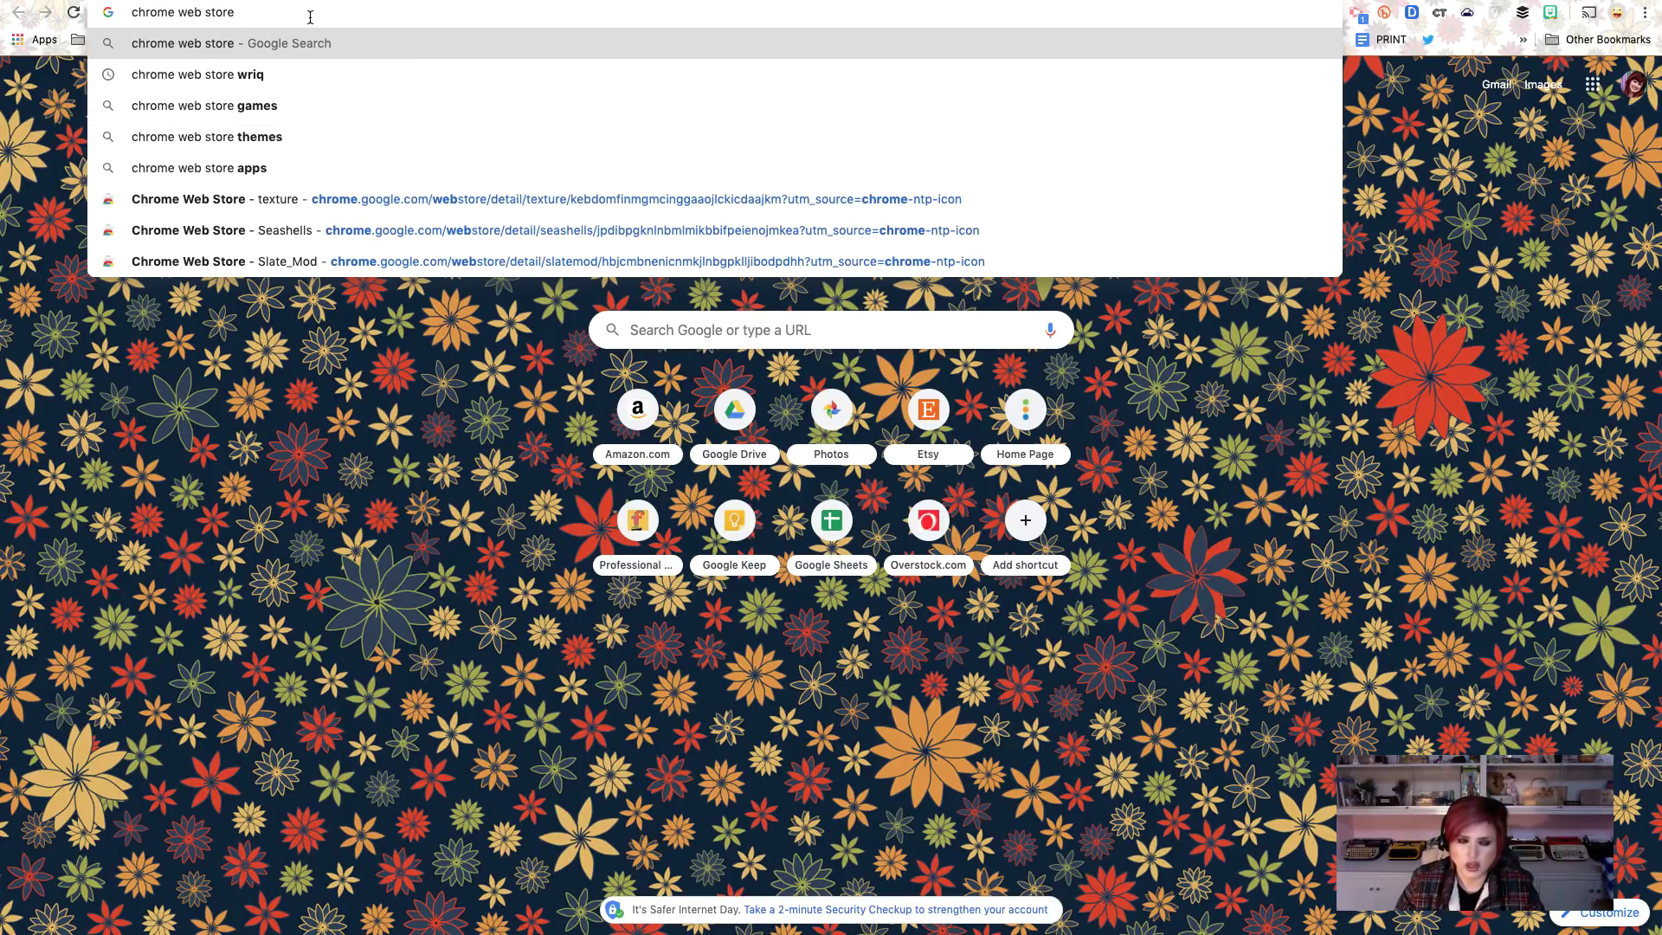
key("Return")
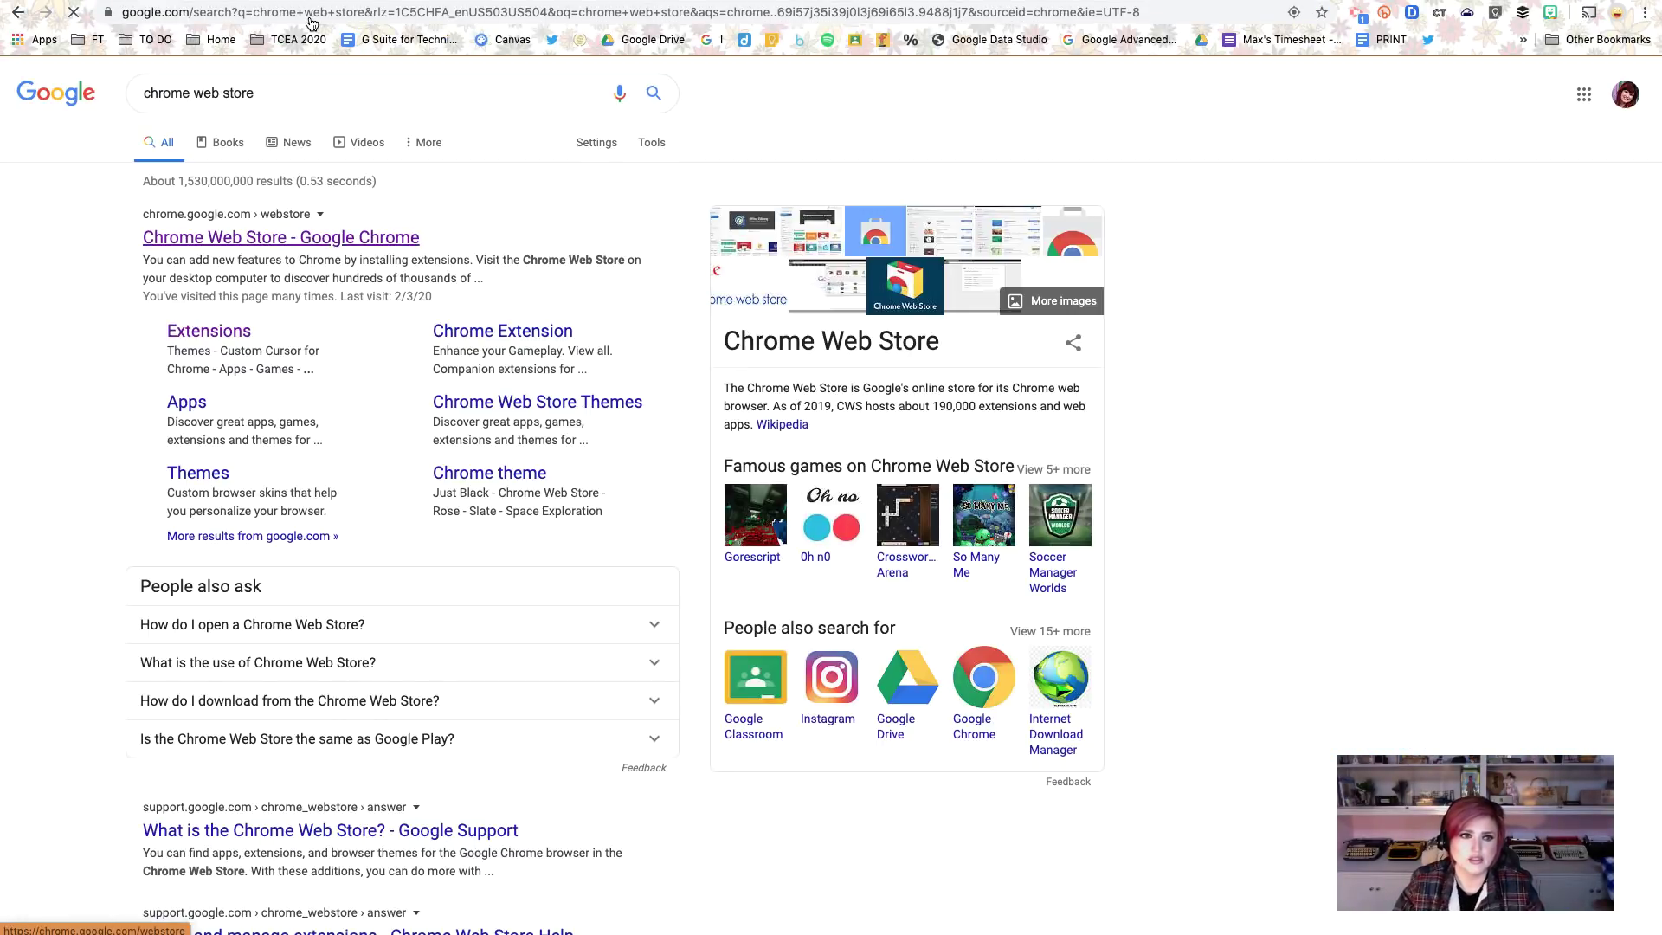
Step: Go to the Chrome Web Store and search it for 'screencastify'
left_click(208, 239)
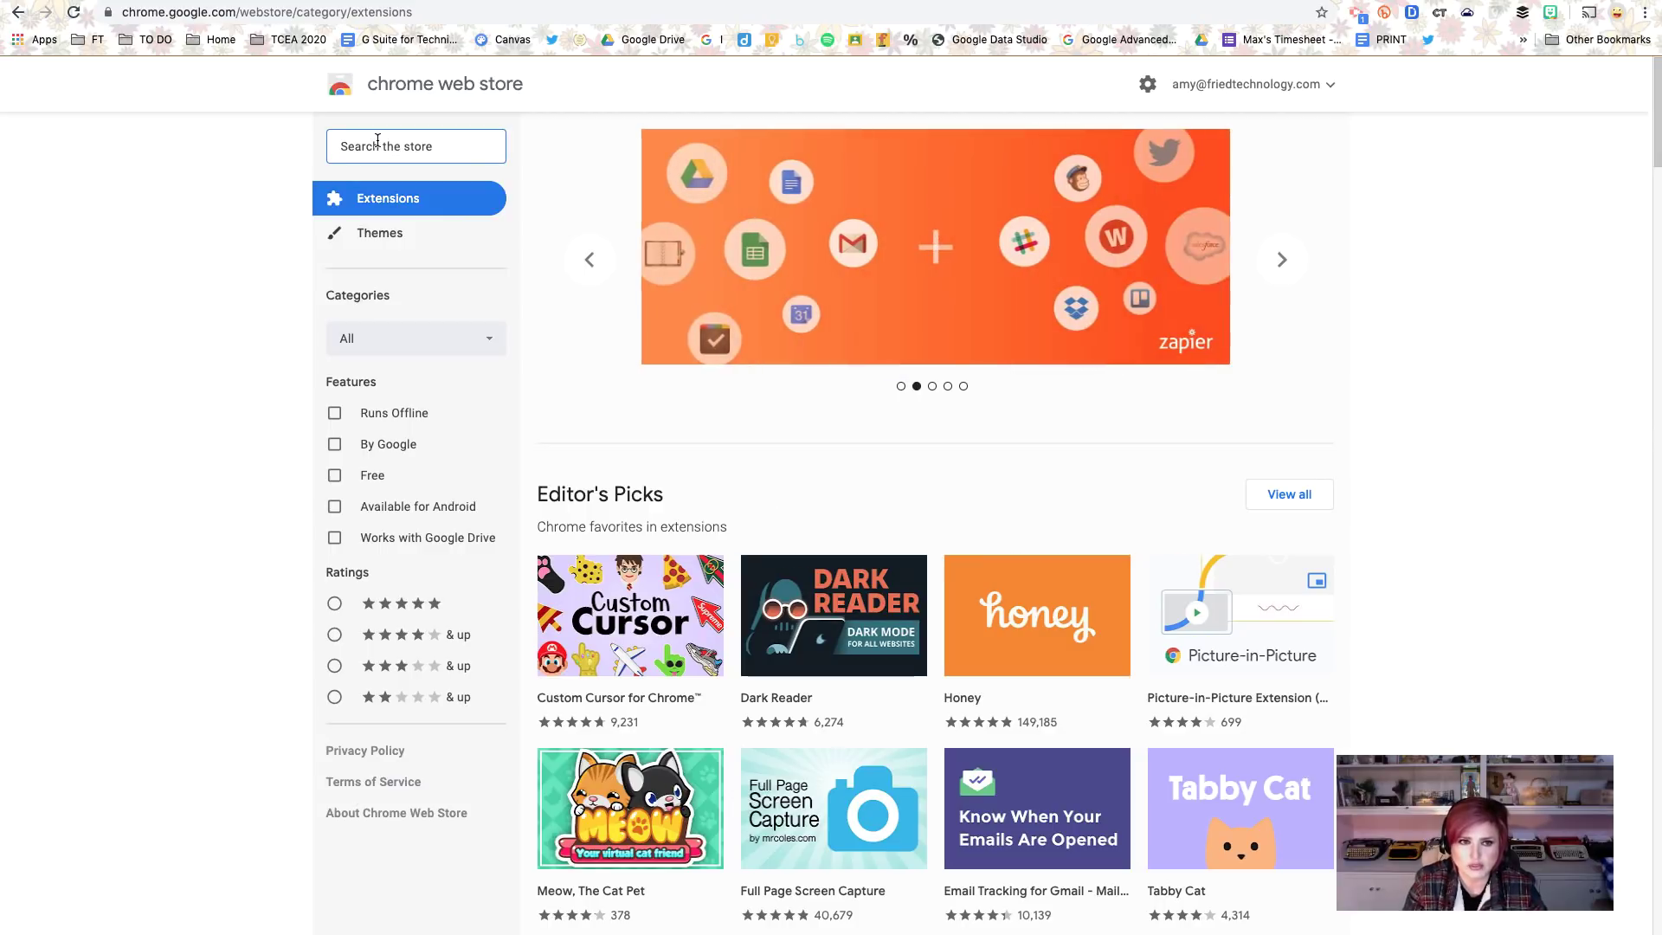
type("screen")
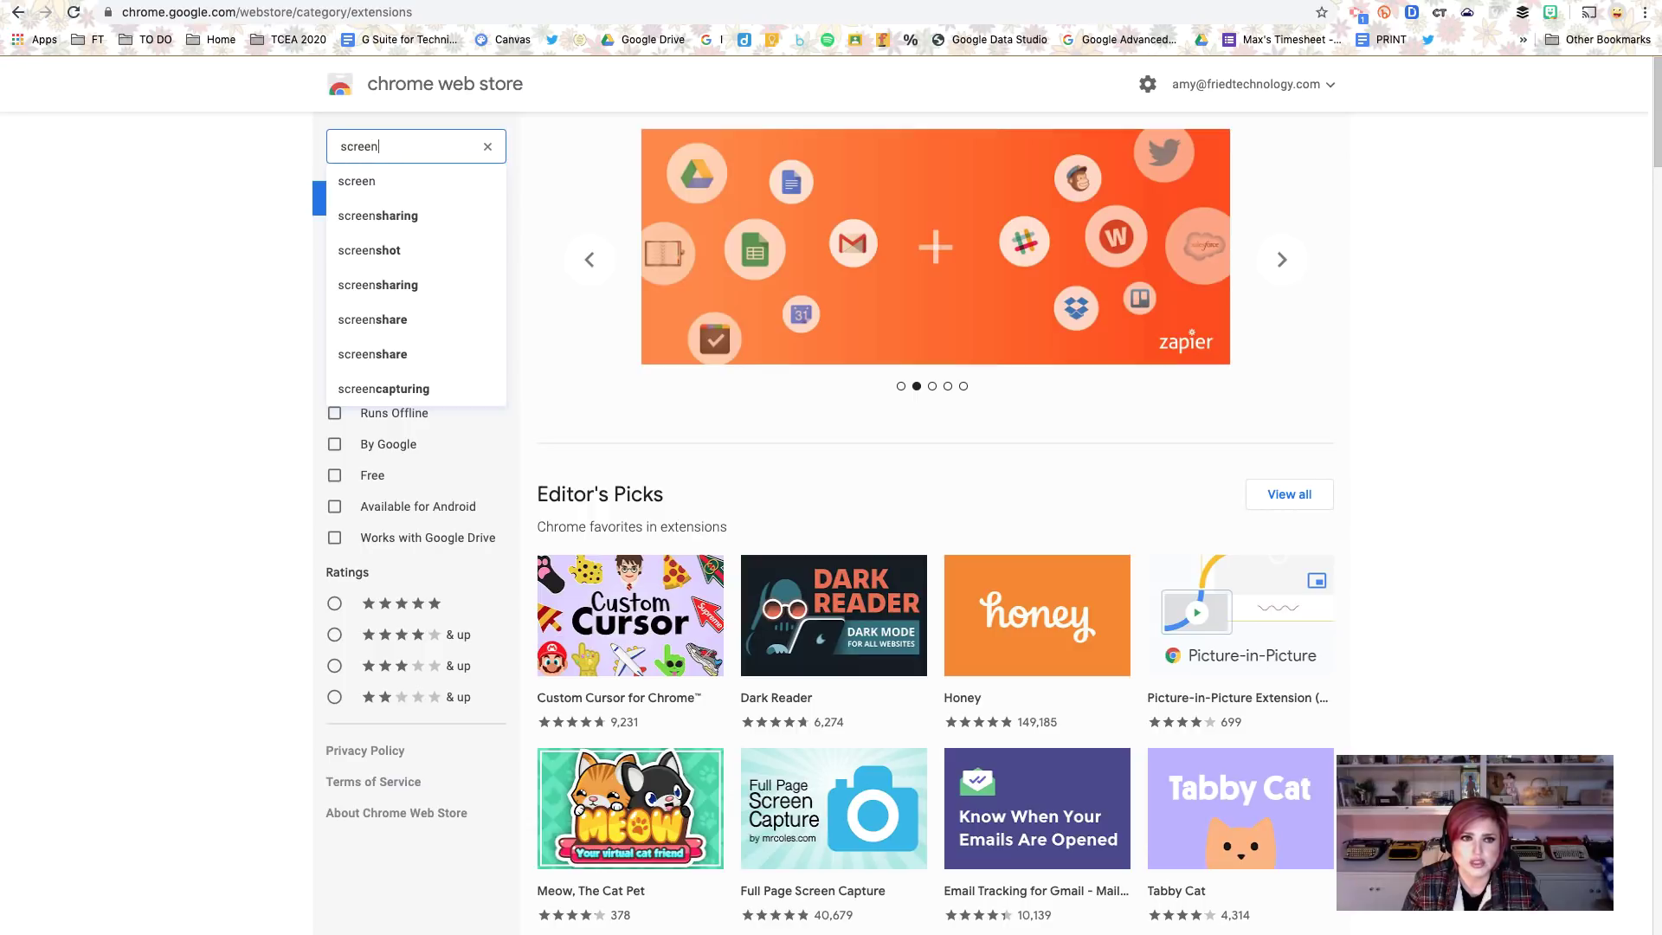
type("castify")
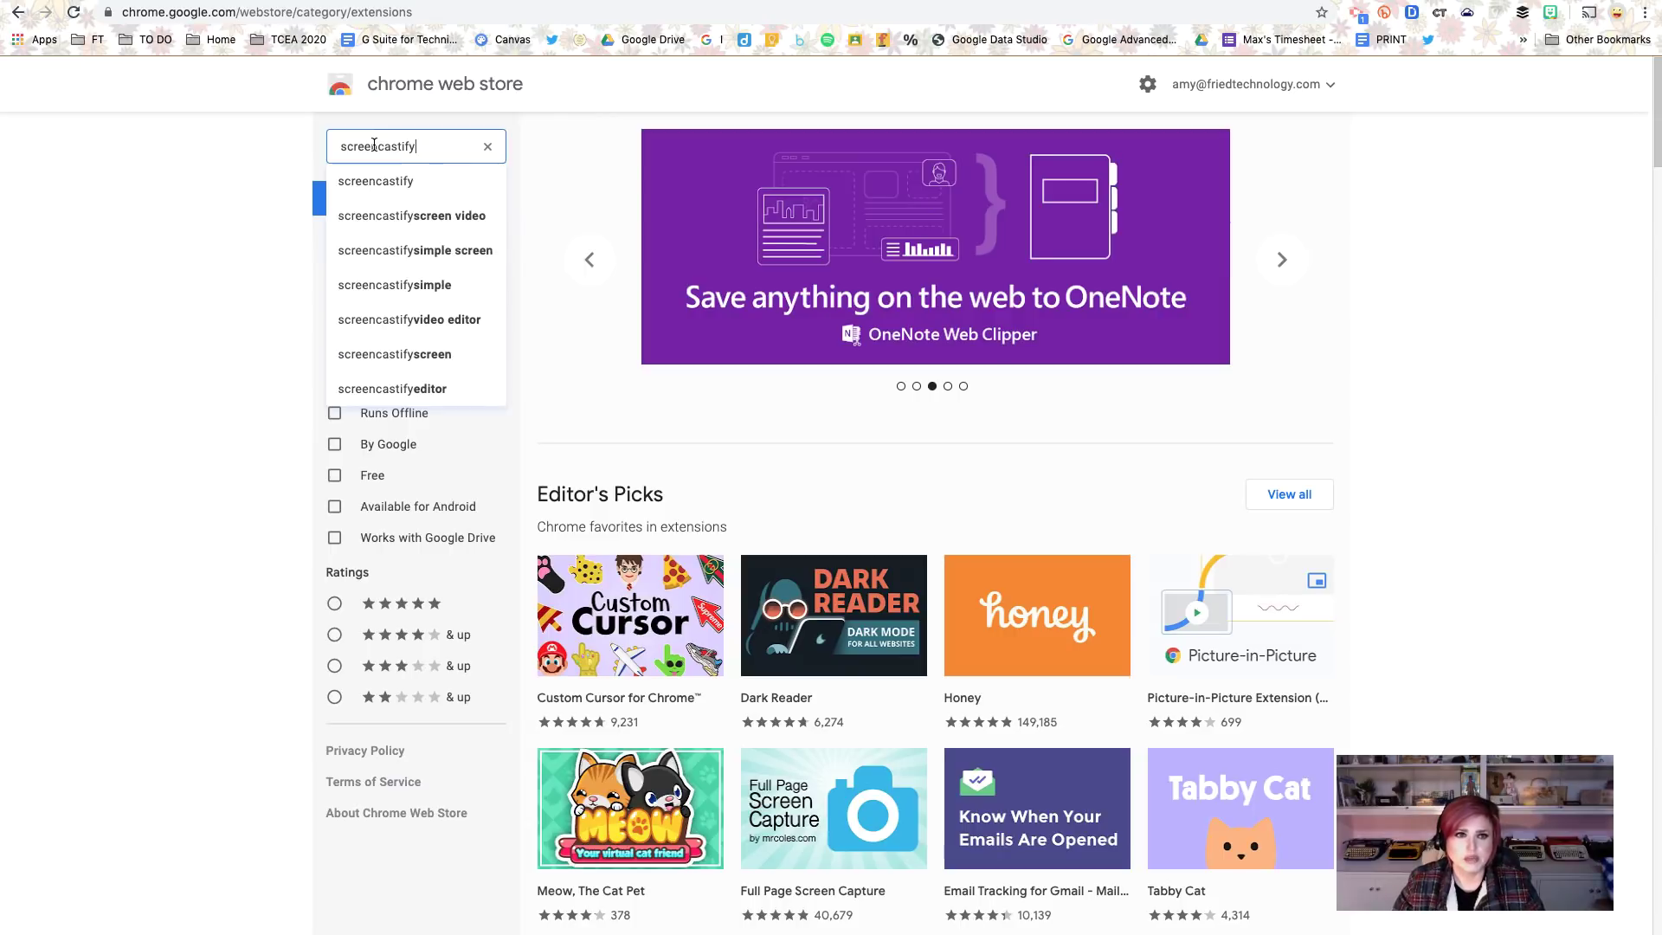
key("Return")
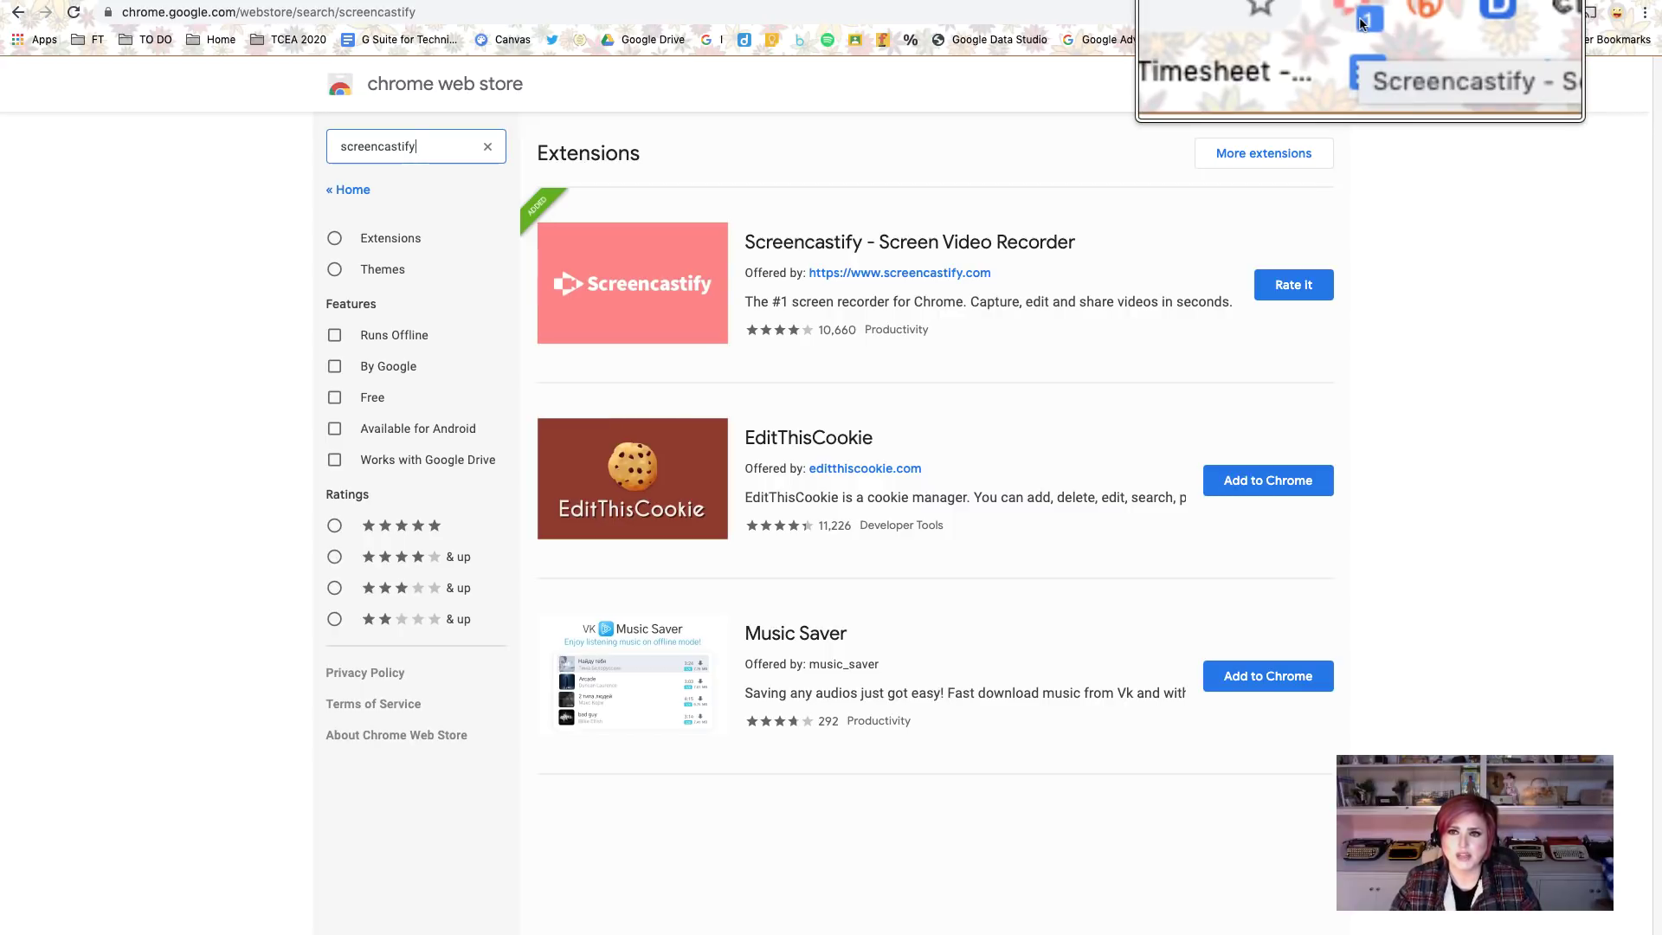
left_click(1649, 17)
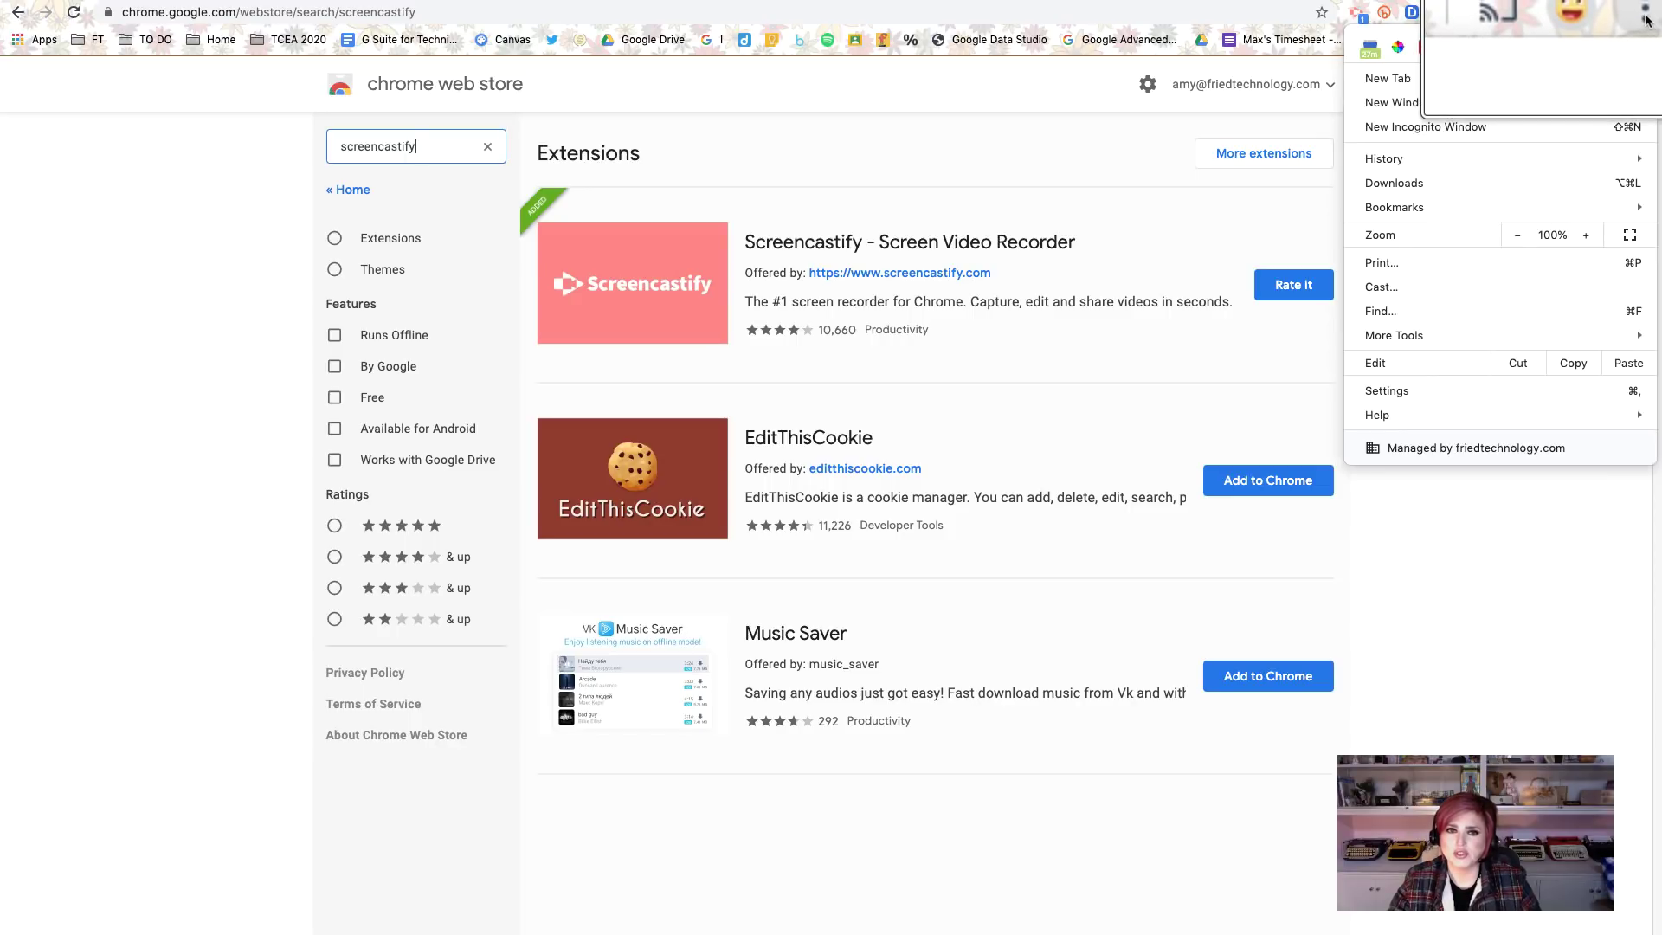
left_click(854, 167)
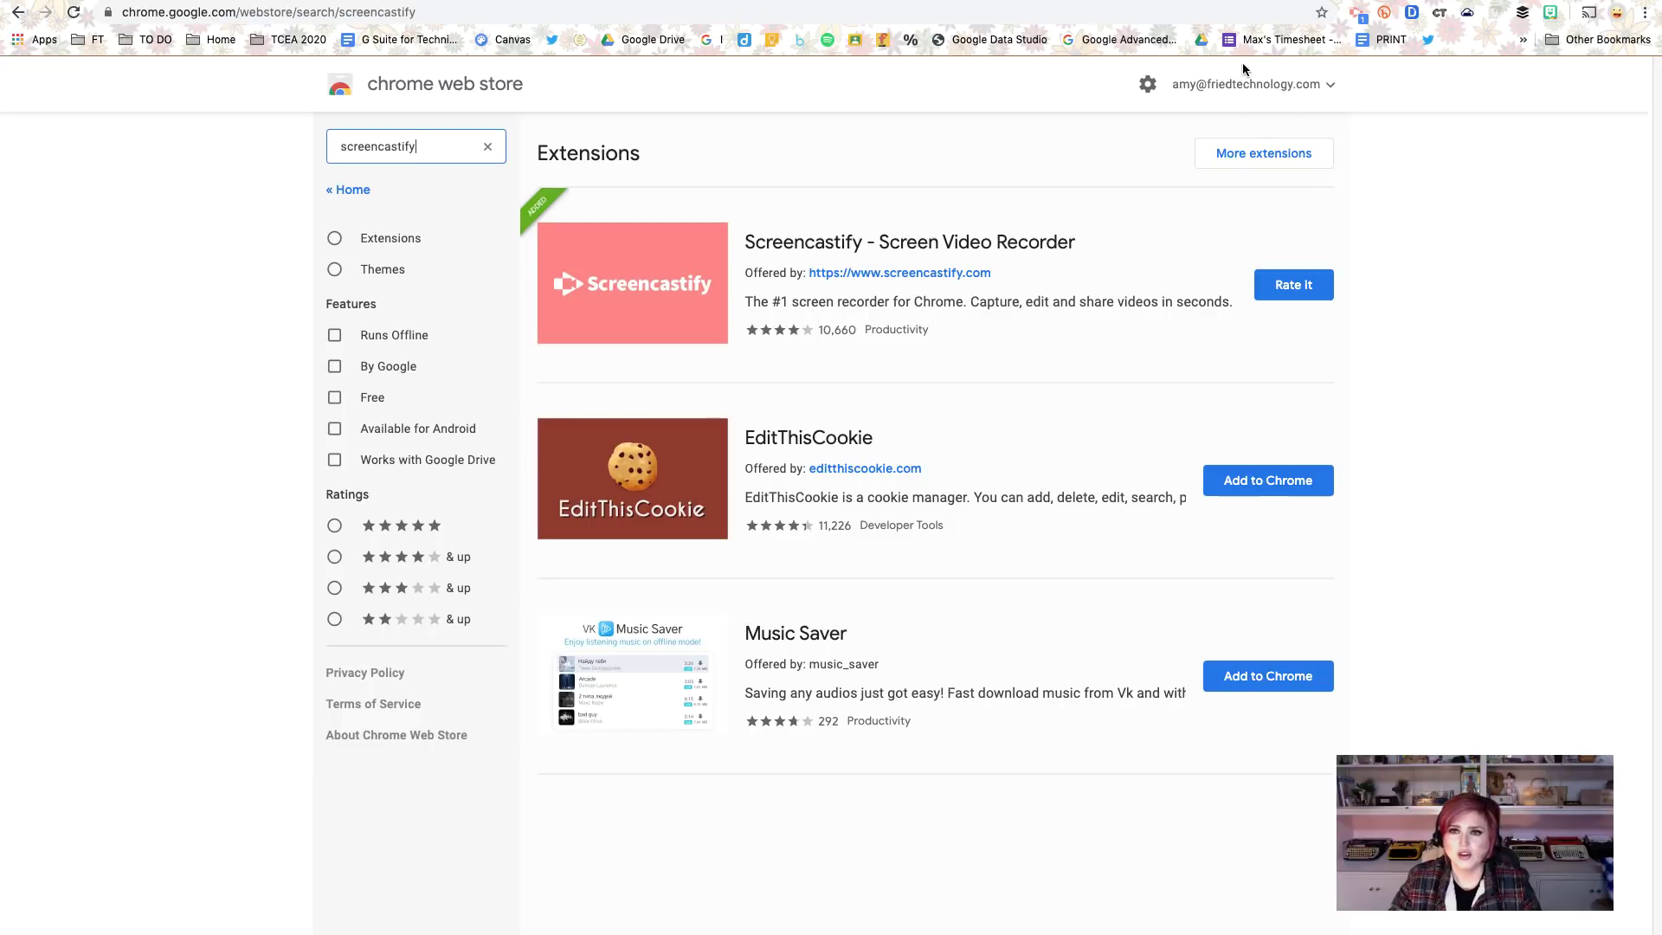
Step: Open the Screencastify recording panel from the toolbar and set the mode to Browser Tab
left_click(1358, 13)
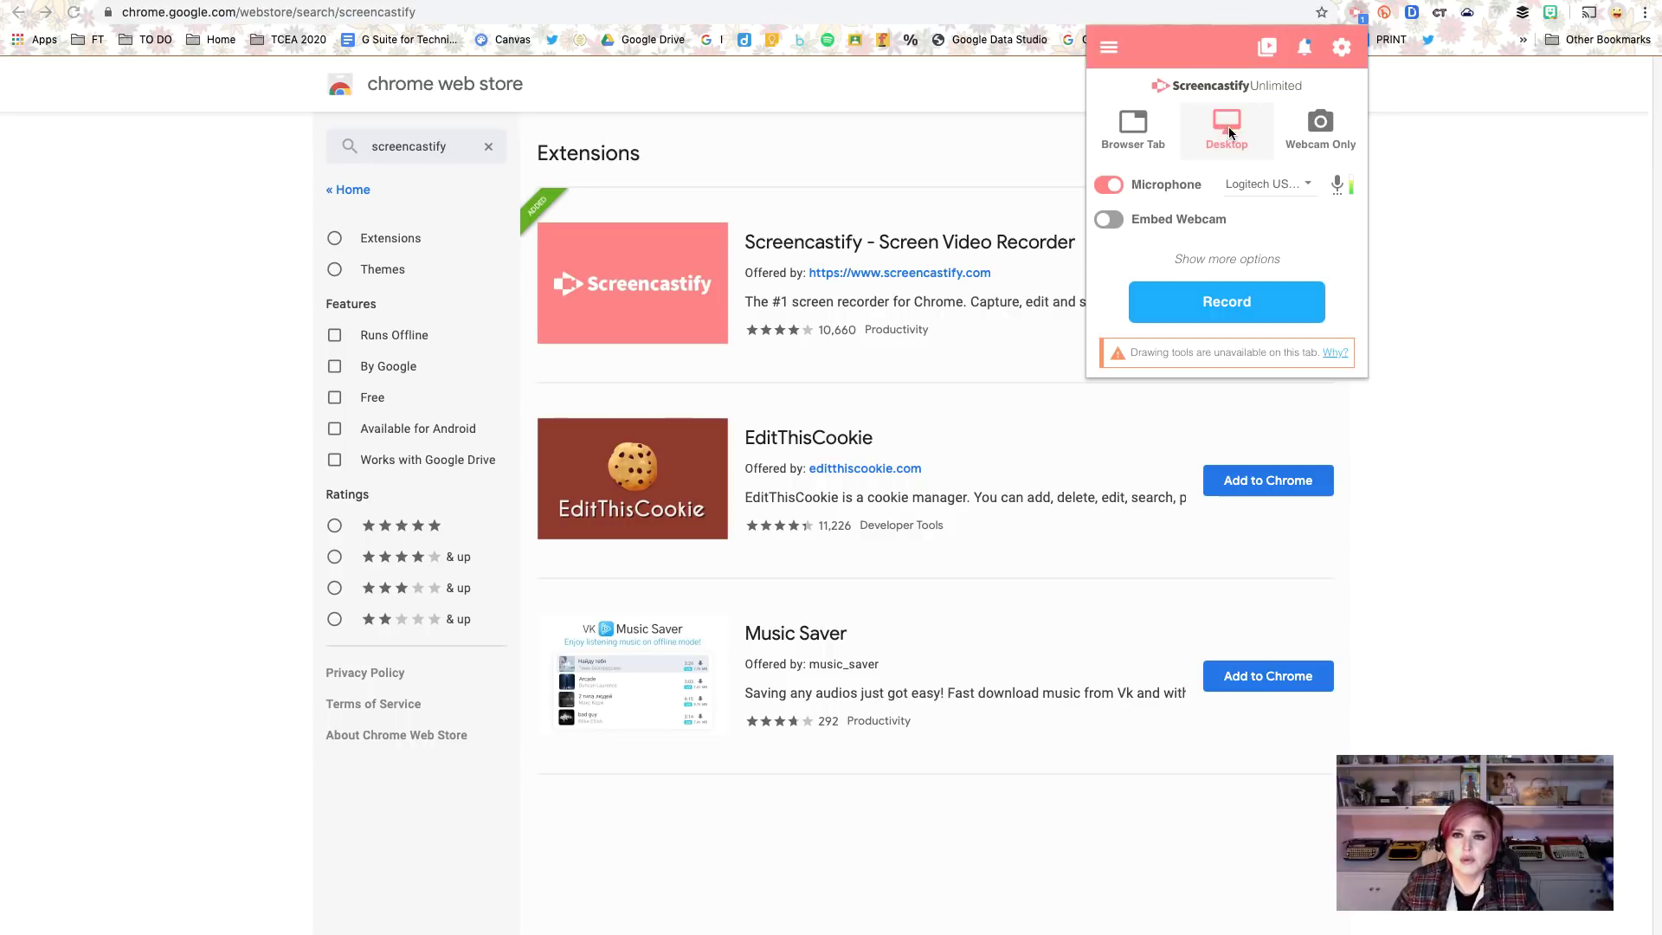
left_click(1229, 132)
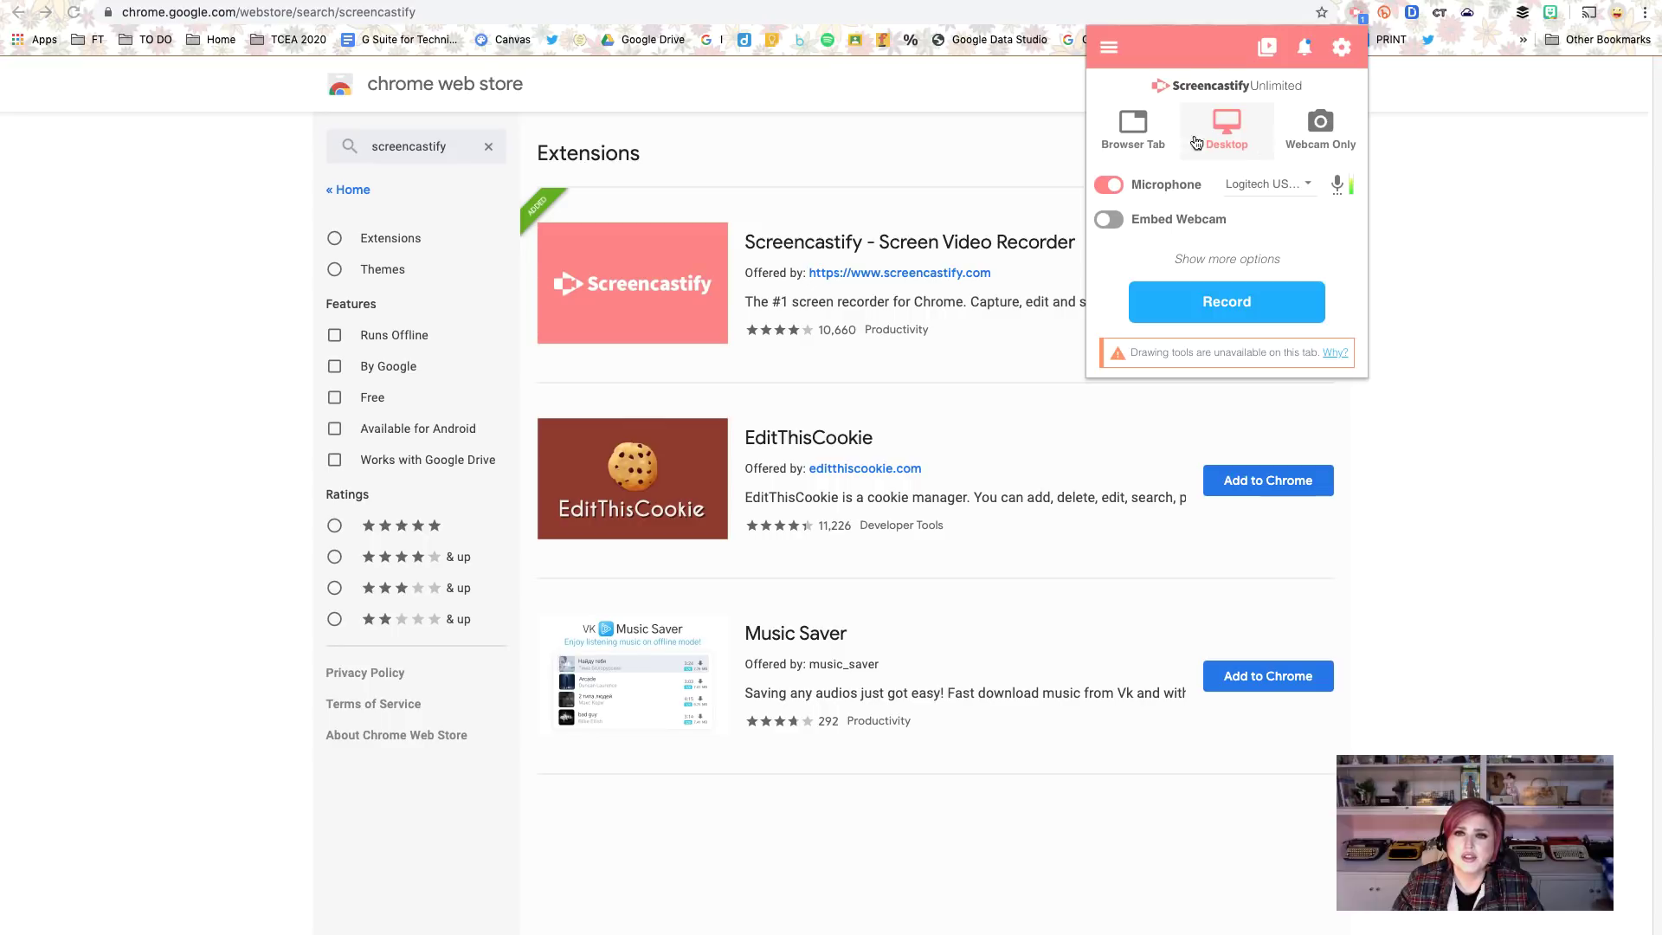
left_click(1128, 139)
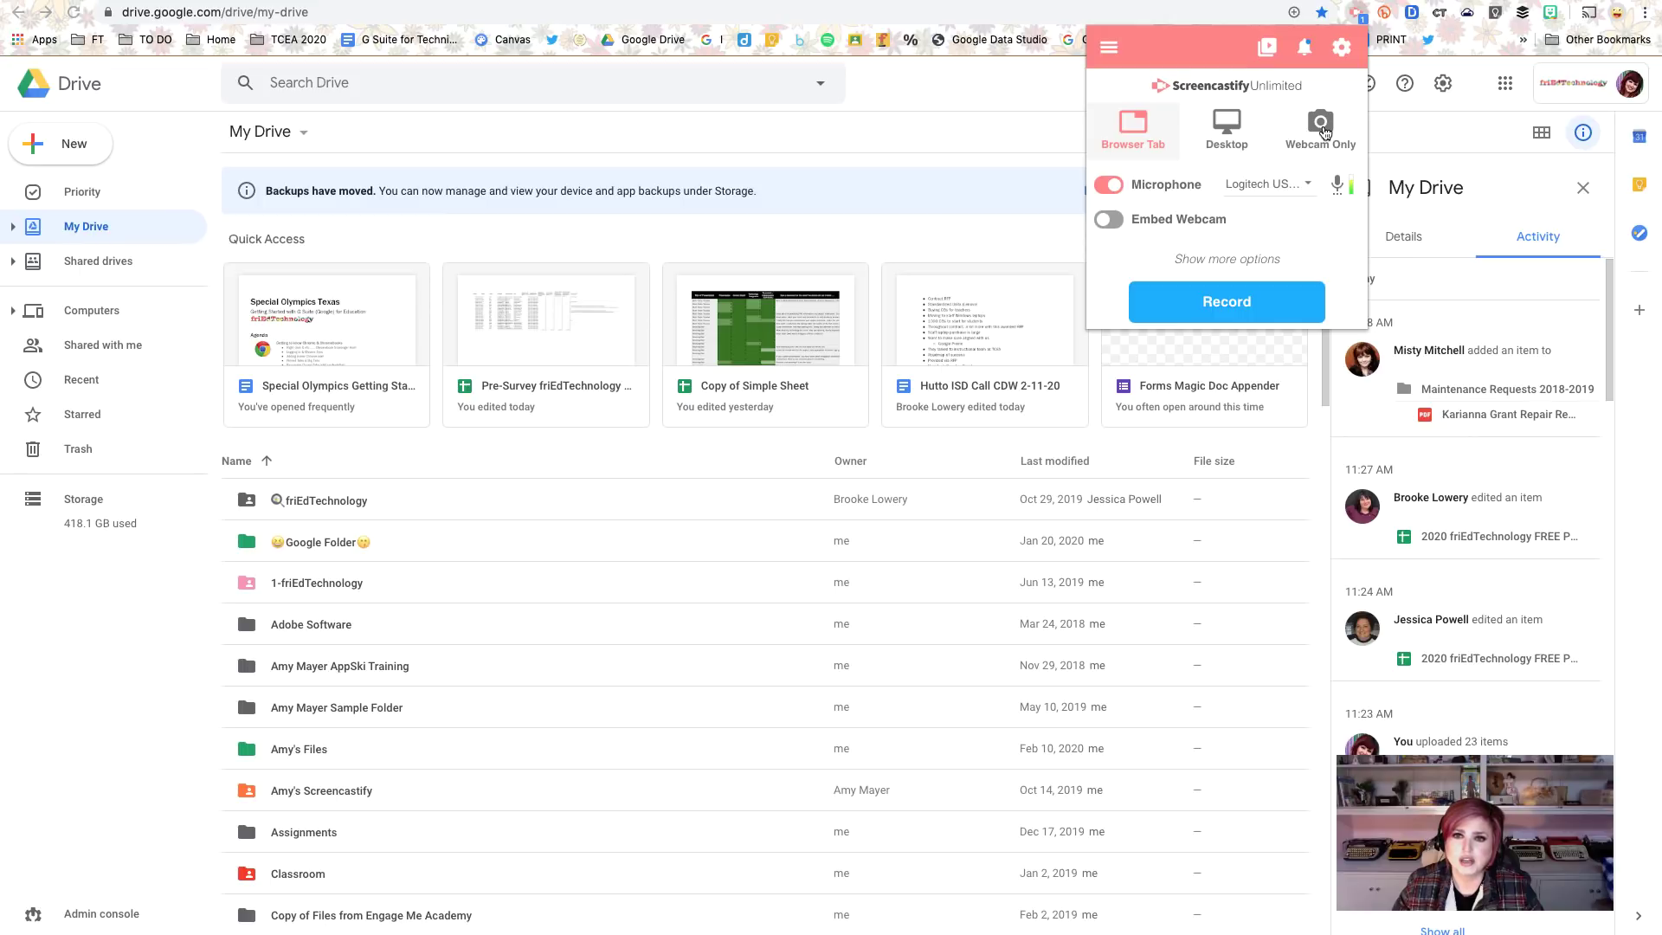
Step: Turn on Embed Webcam using the FaceTime HD Camera
left_click(1115, 221)
left_click(1115, 221)
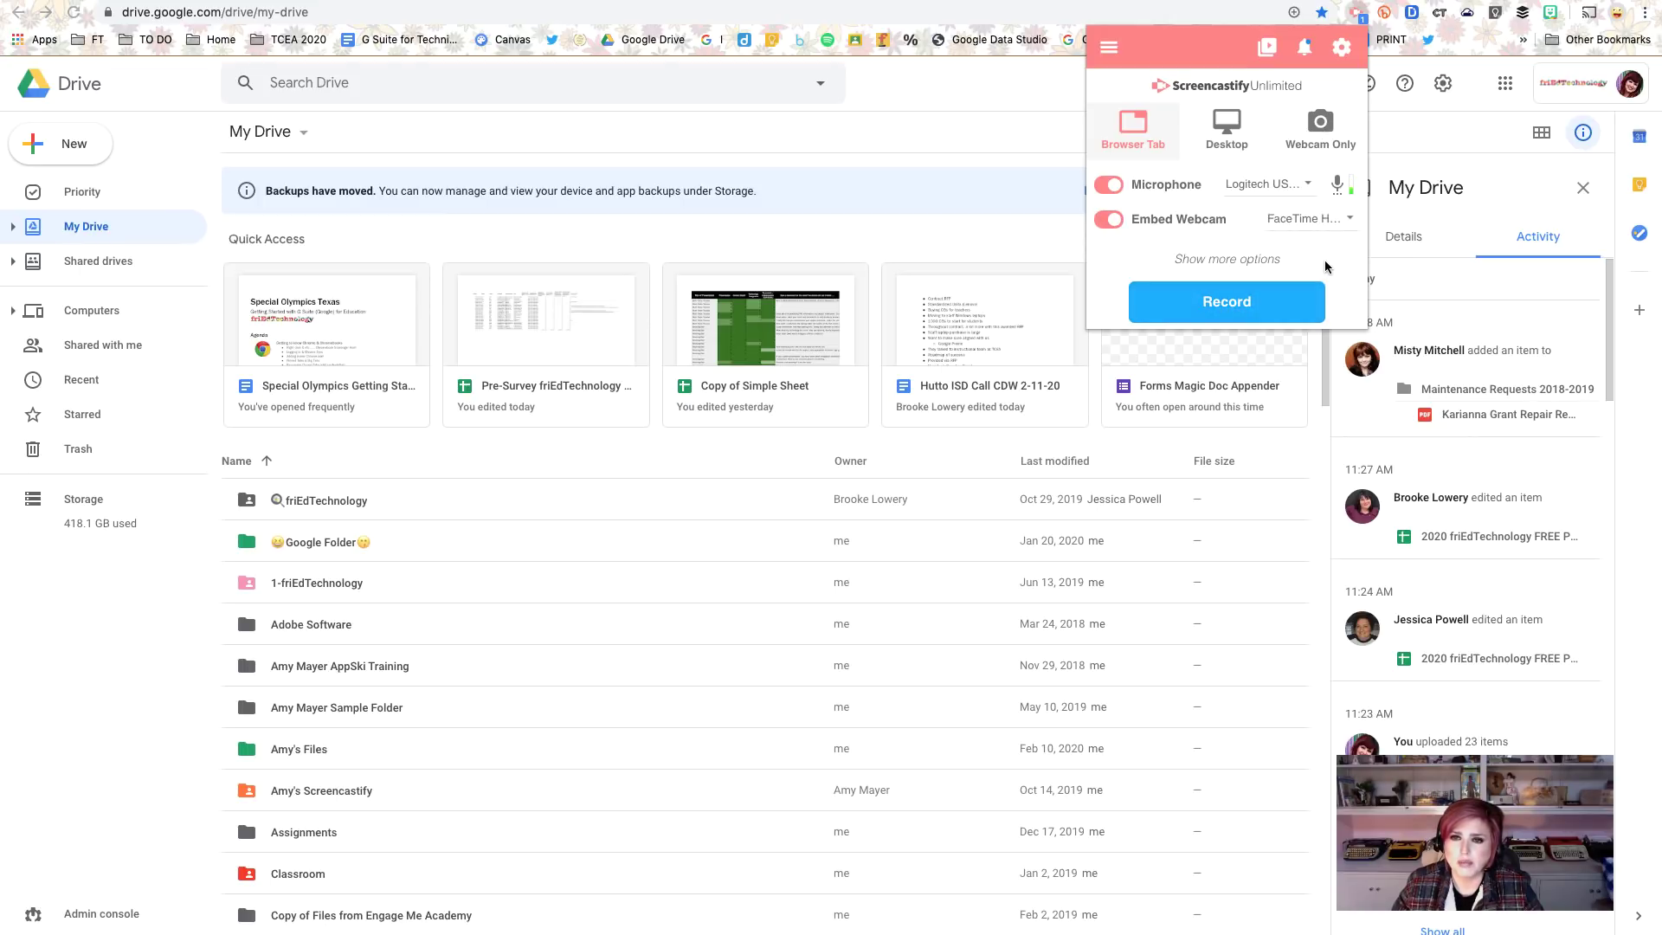
left_click(1354, 221)
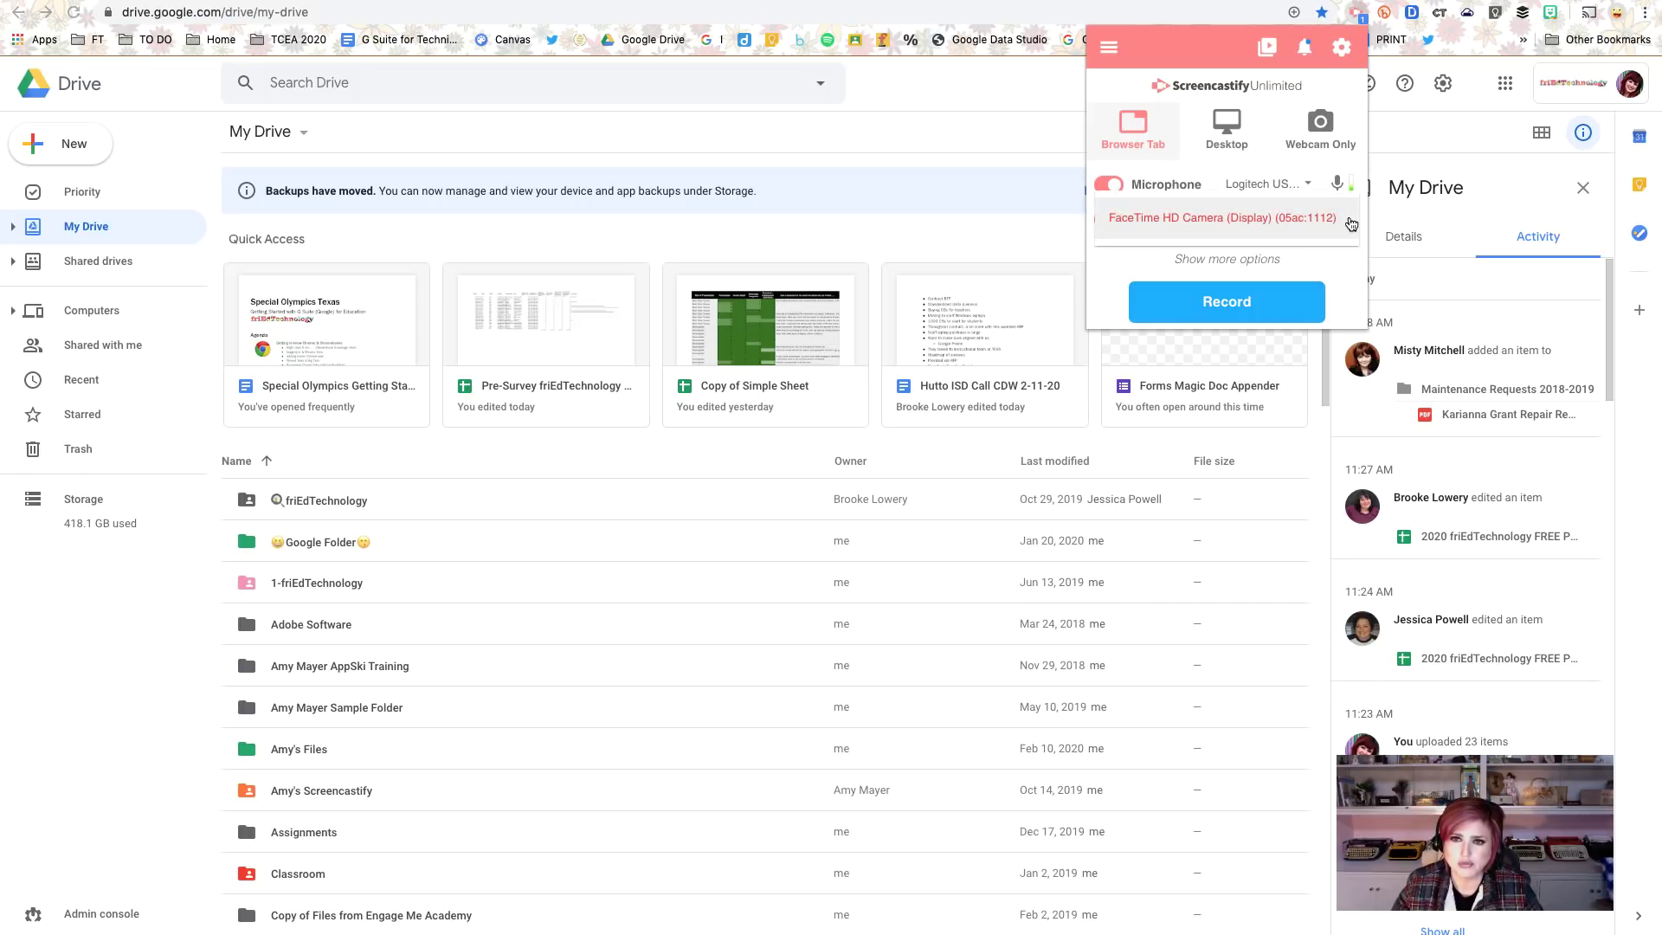
left_click(1348, 222)
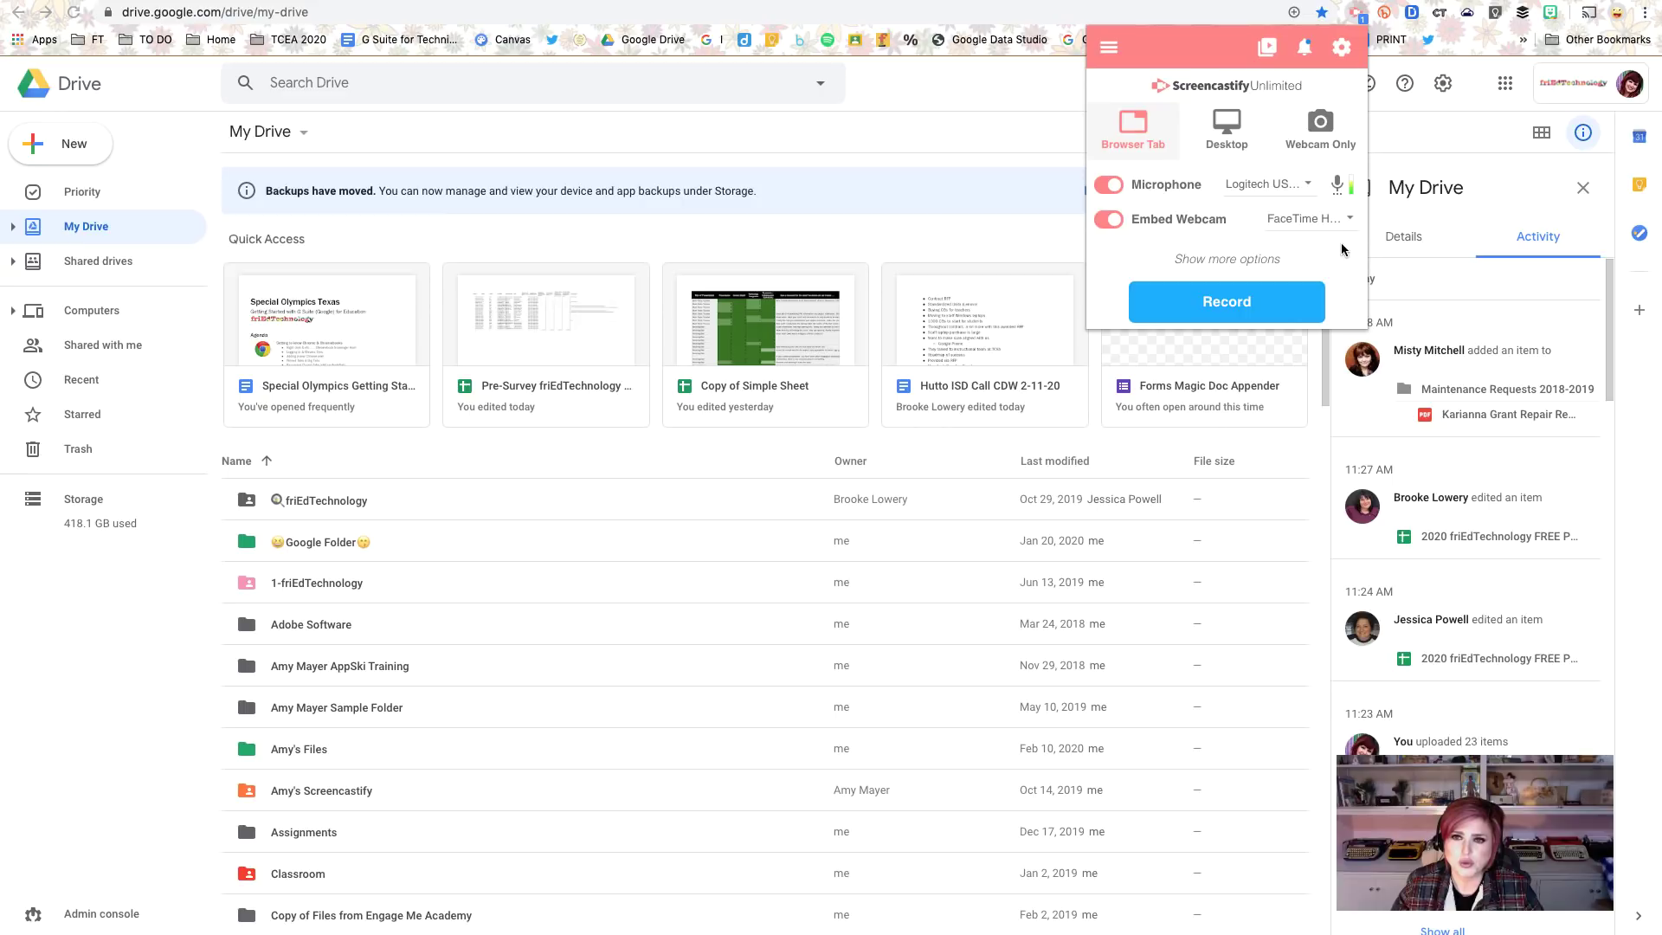
Step: Switch the recording source to Desktop under the extra options and start recording
left_click(1266, 257)
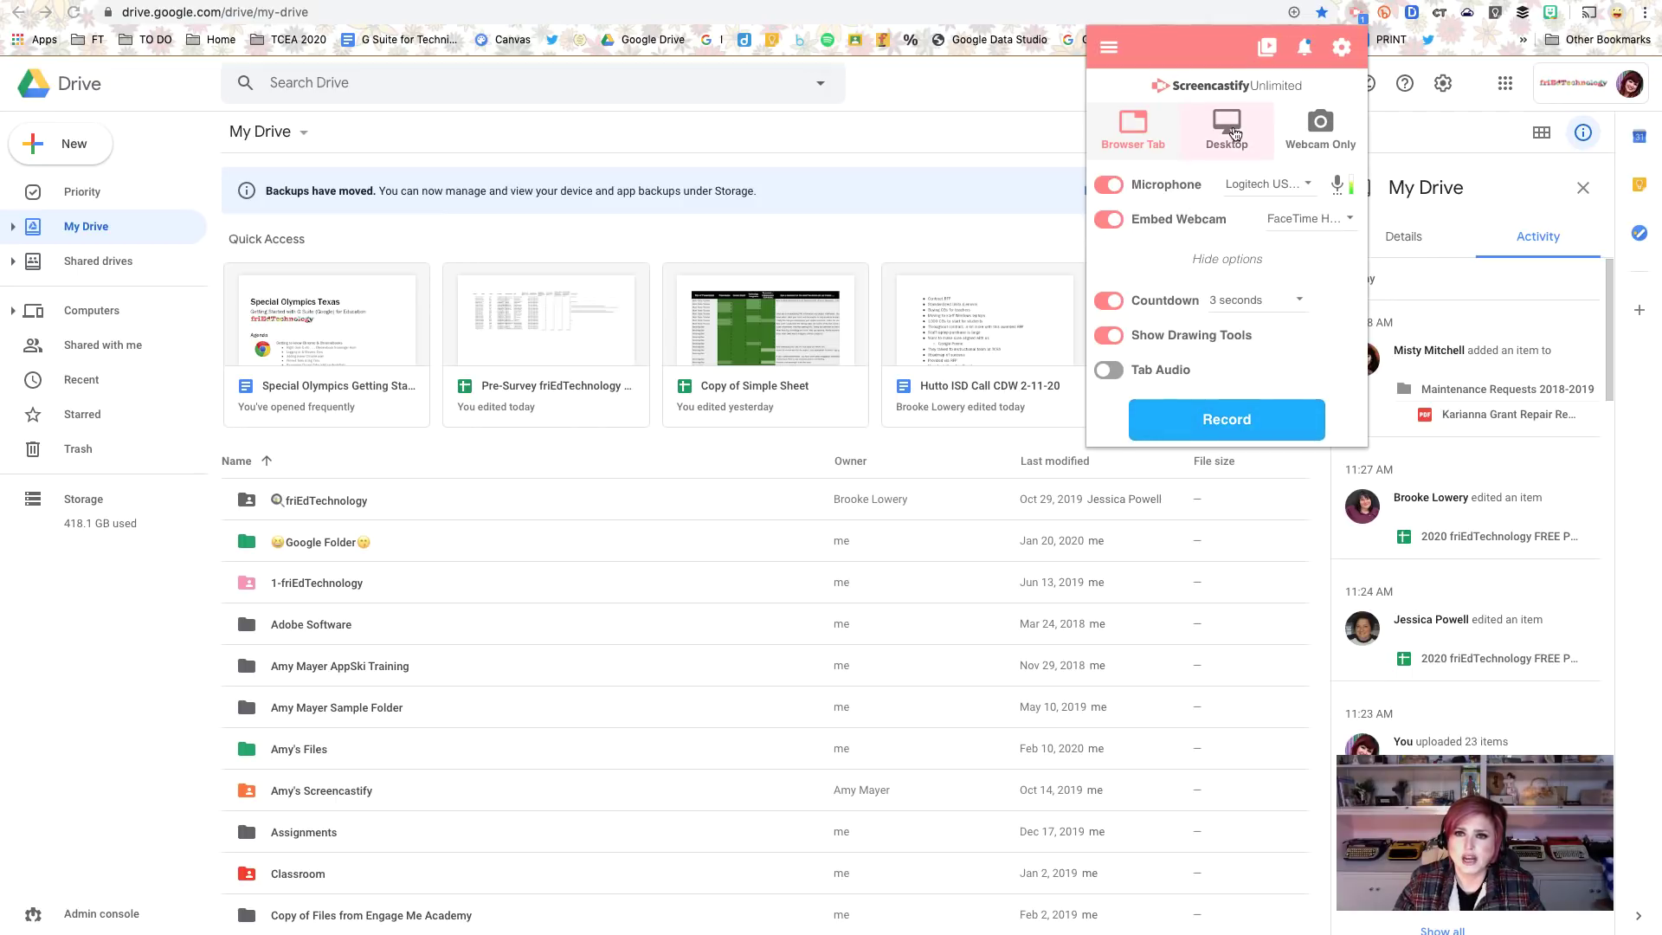
left_click(1226, 128)
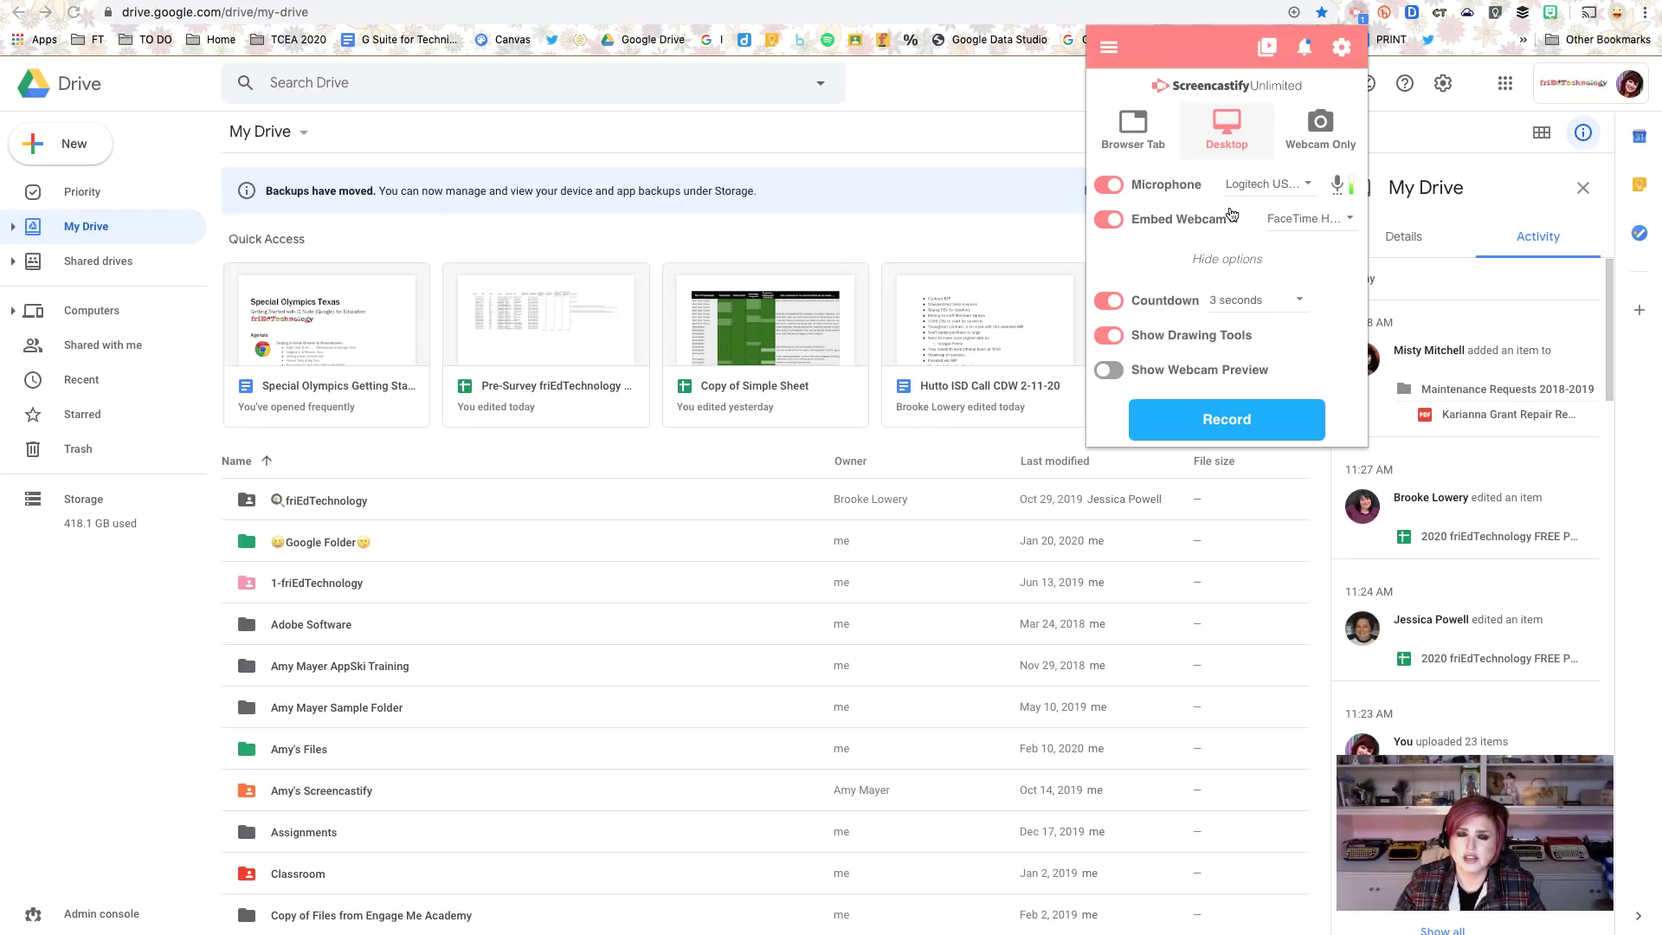
left_click(1239, 426)
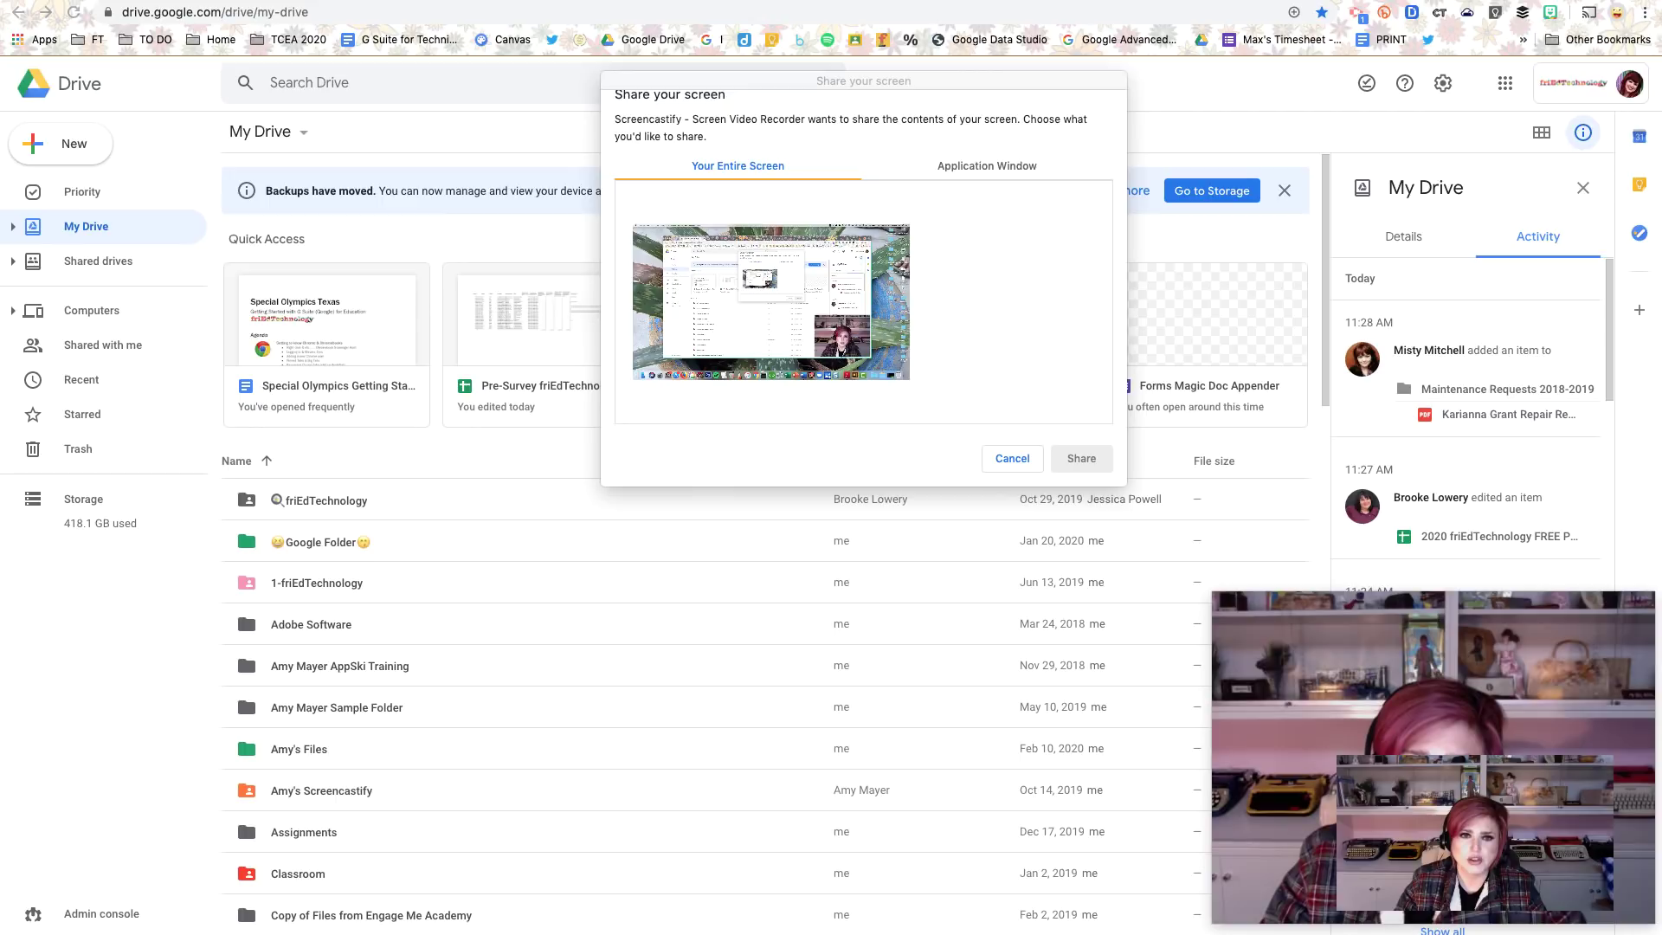
Step: Share Your Entire Screen, closing the large webcam preview before confirming
left_click(980, 164)
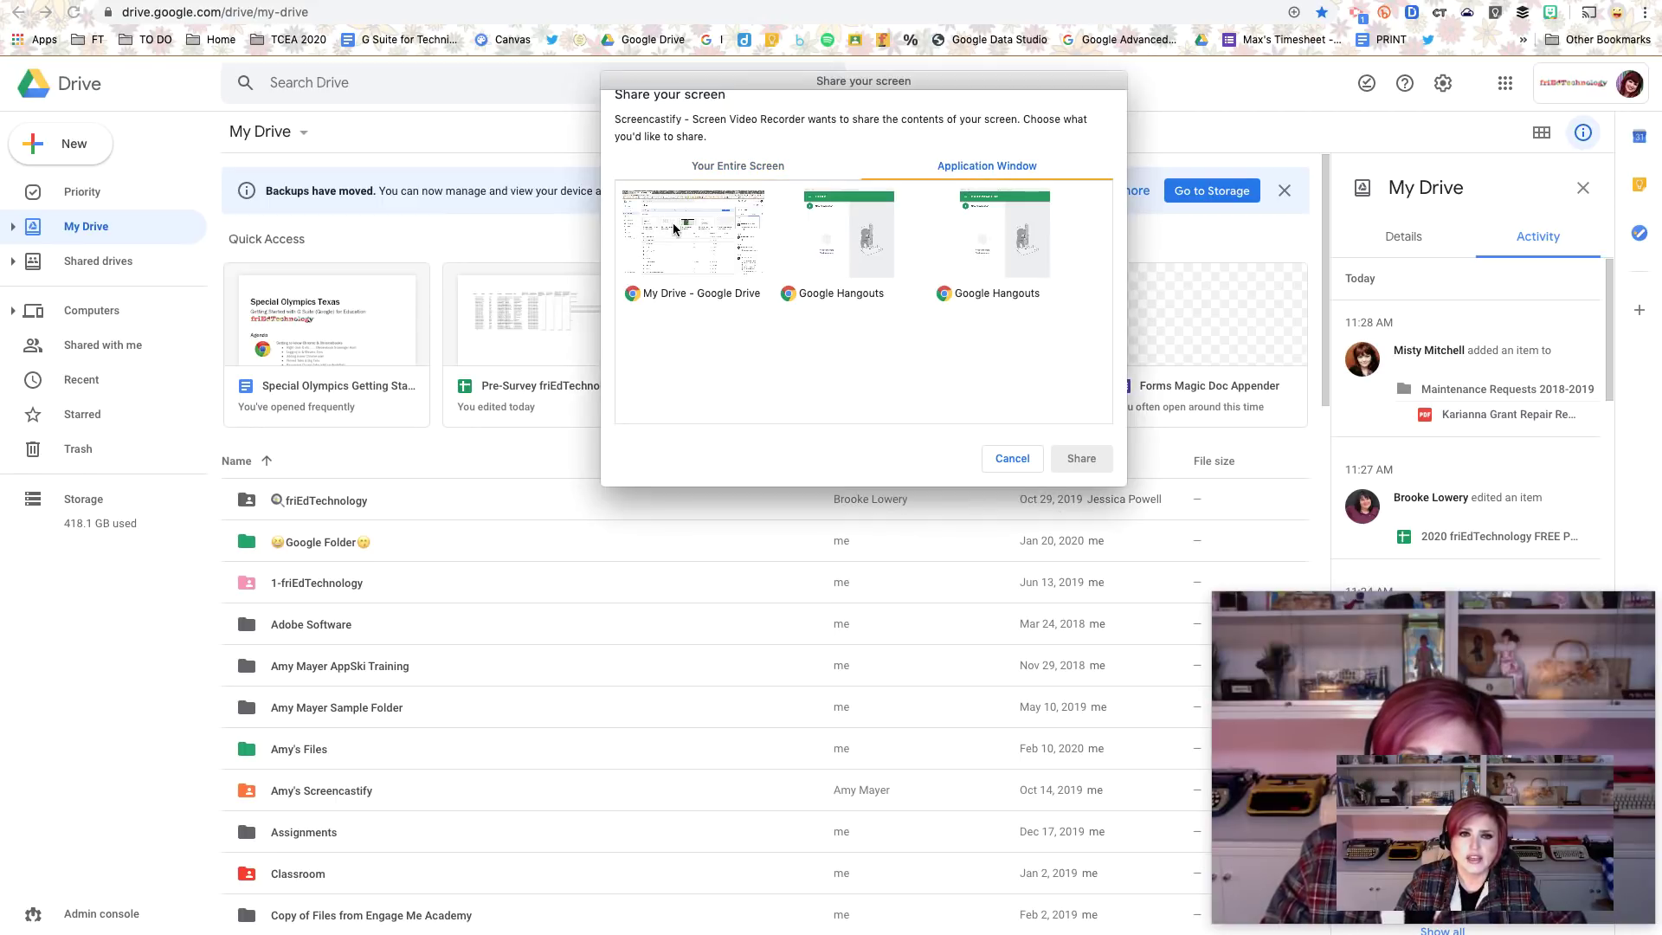
left_click(724, 166)
left_click(753, 317)
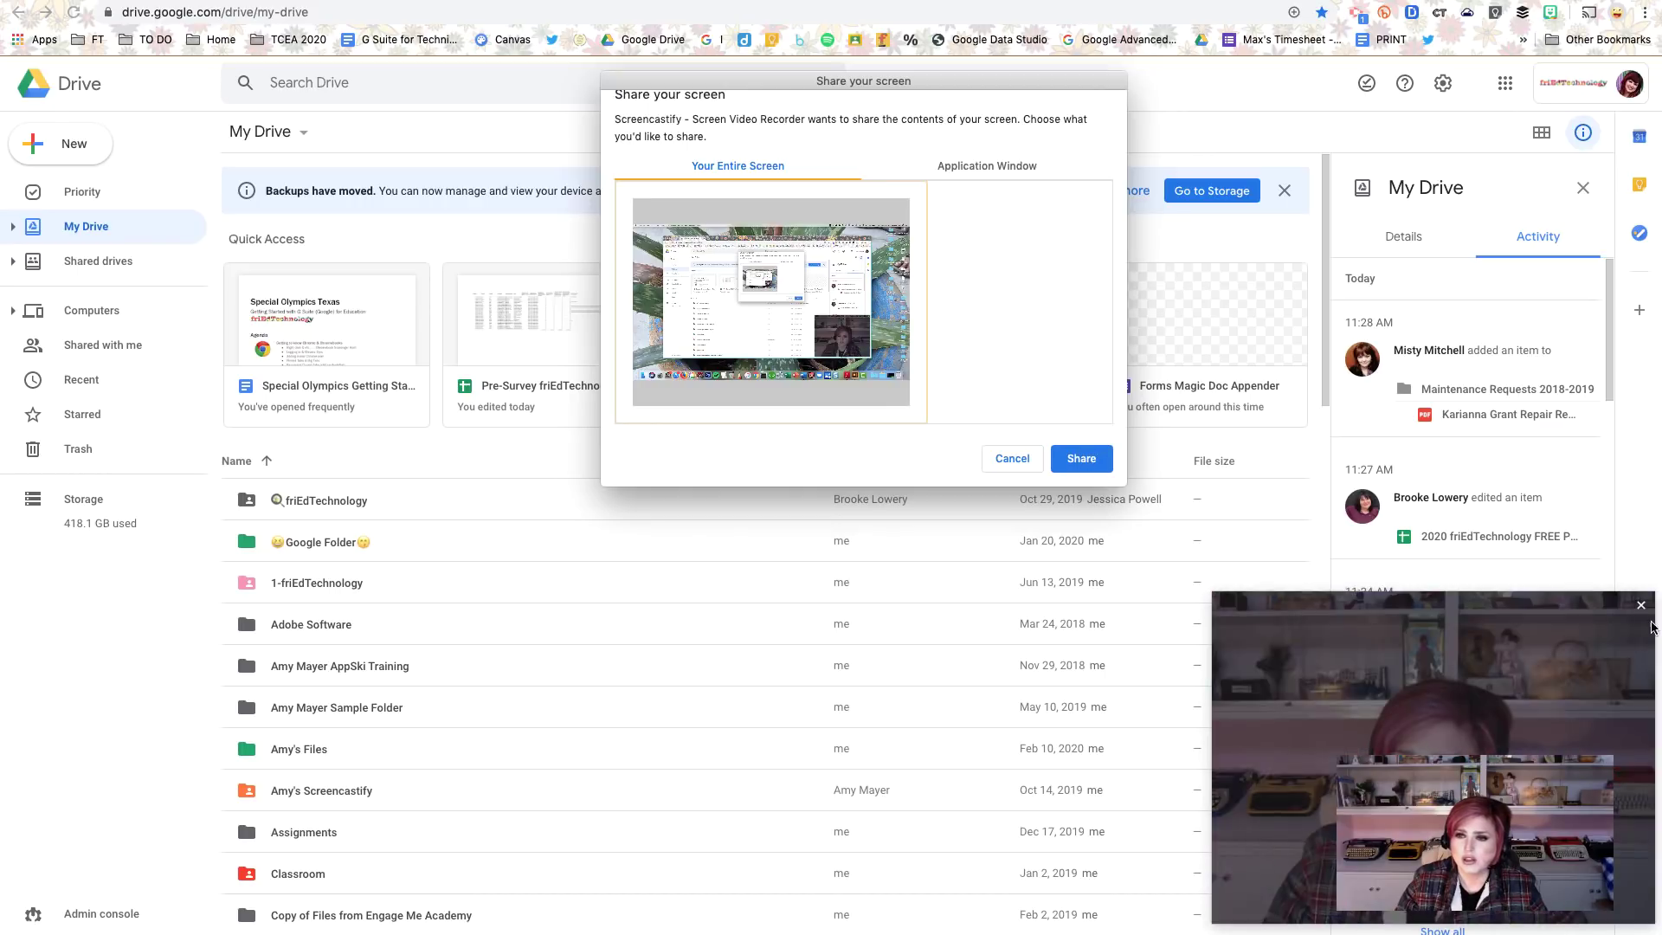
left_click(1642, 609)
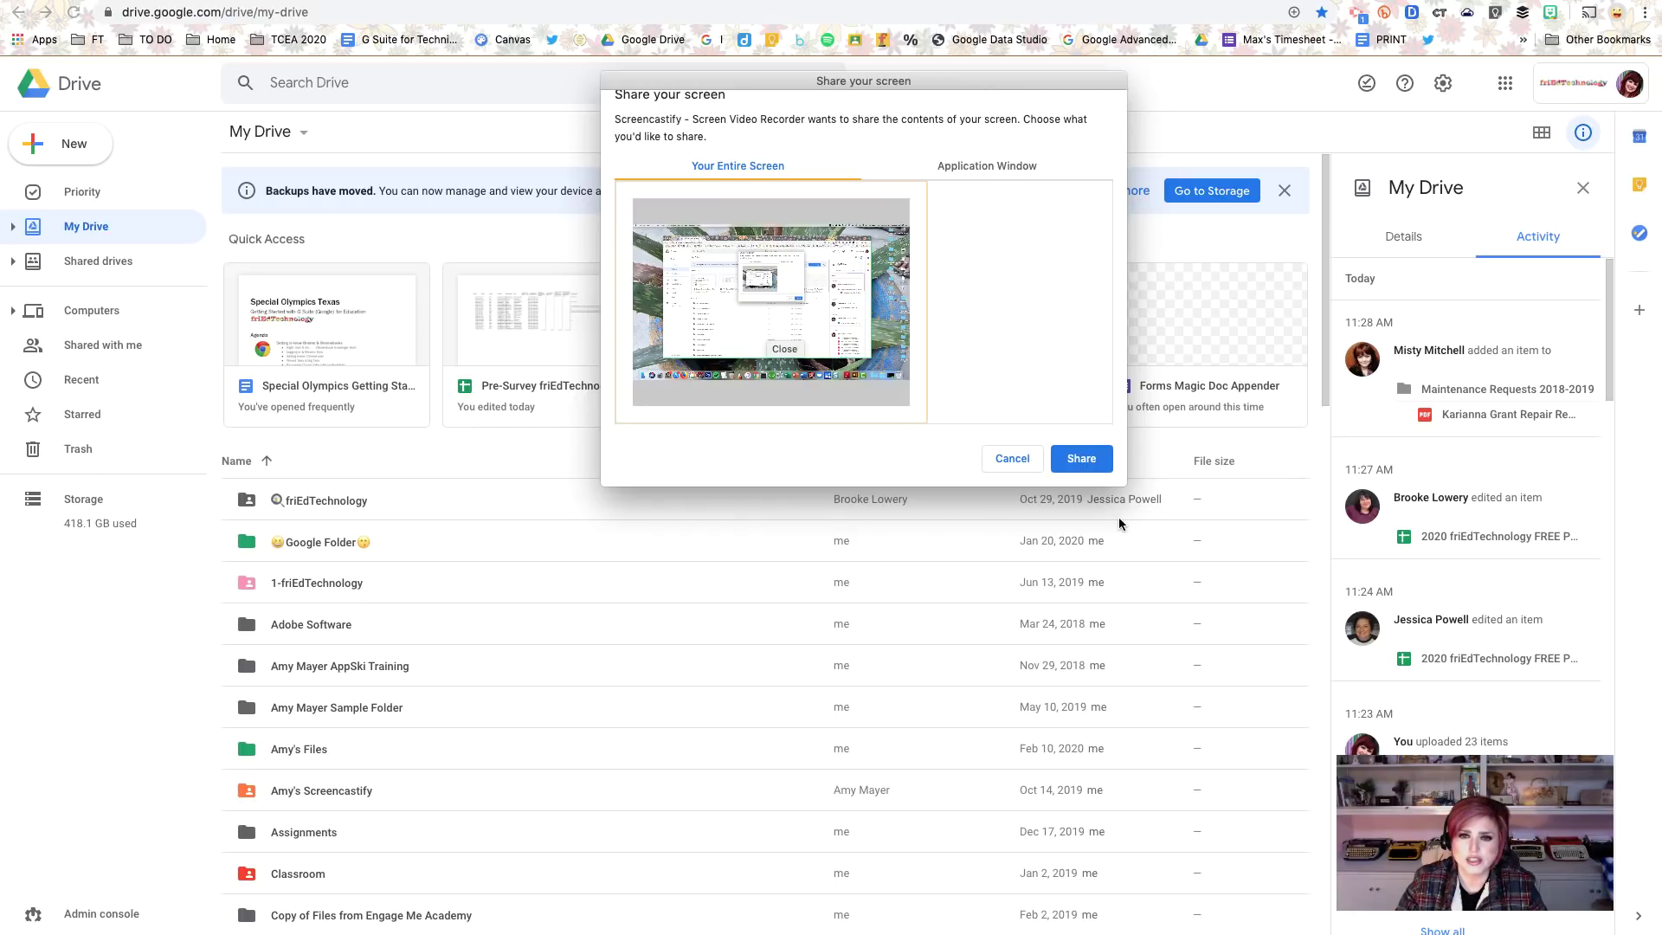
left_click(1090, 462)
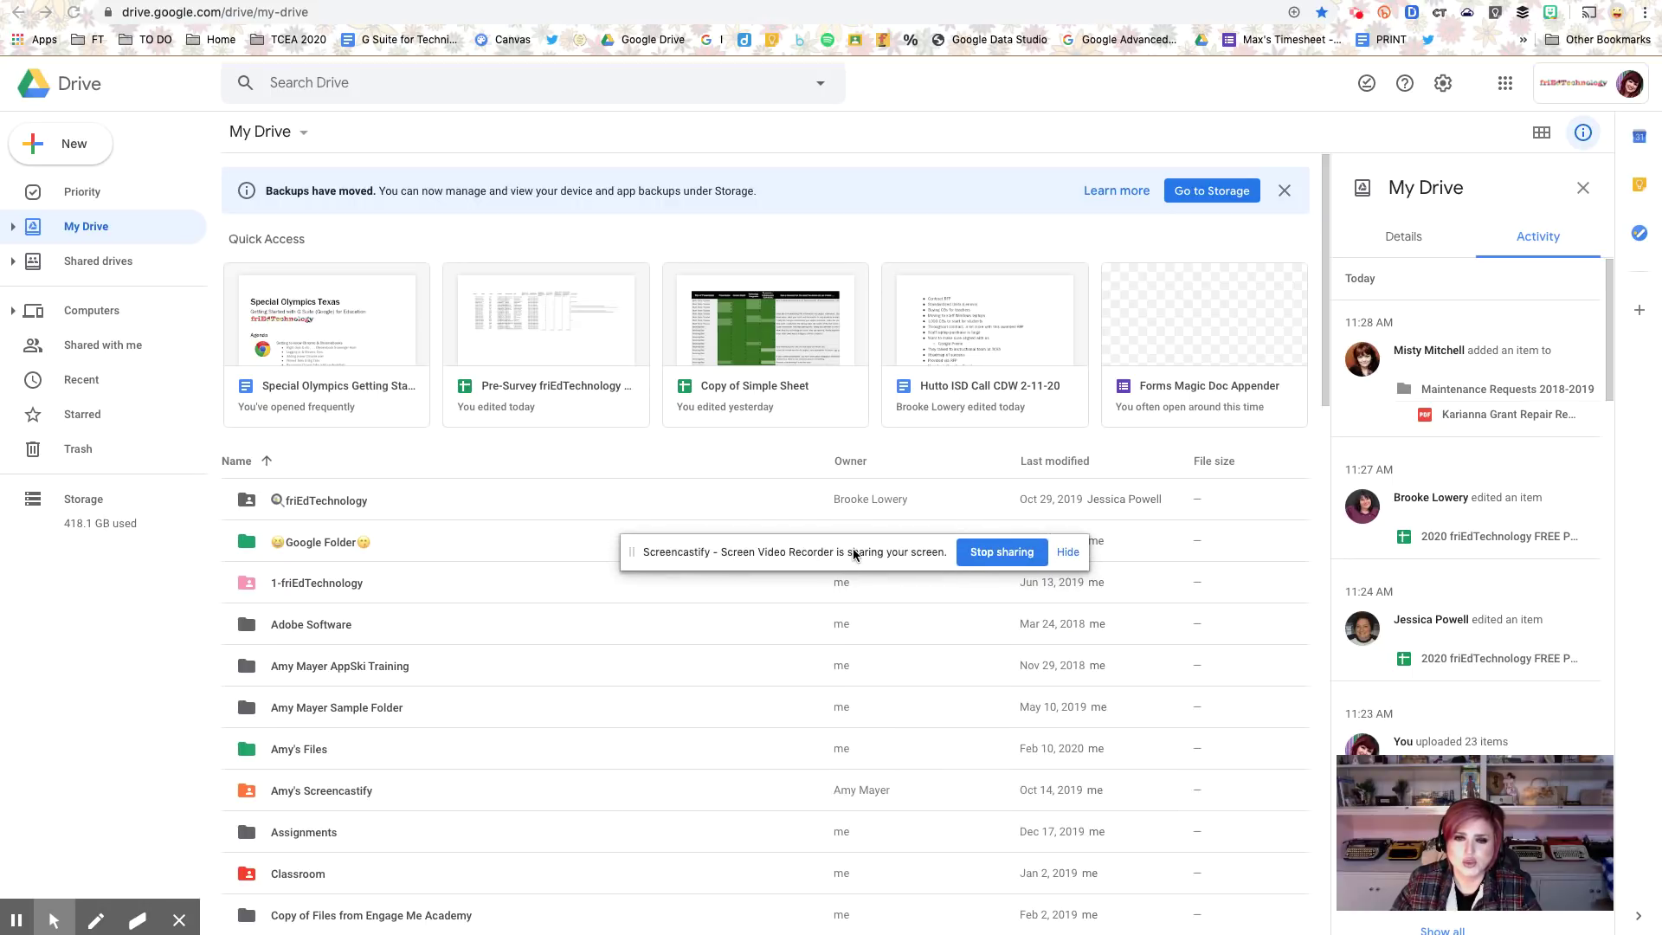
Step: Hide the screen-sharing notice, switch to the 'My Love Bug' essay tab, and pick the pen tool
left_click_drag(855, 554, 831, 894)
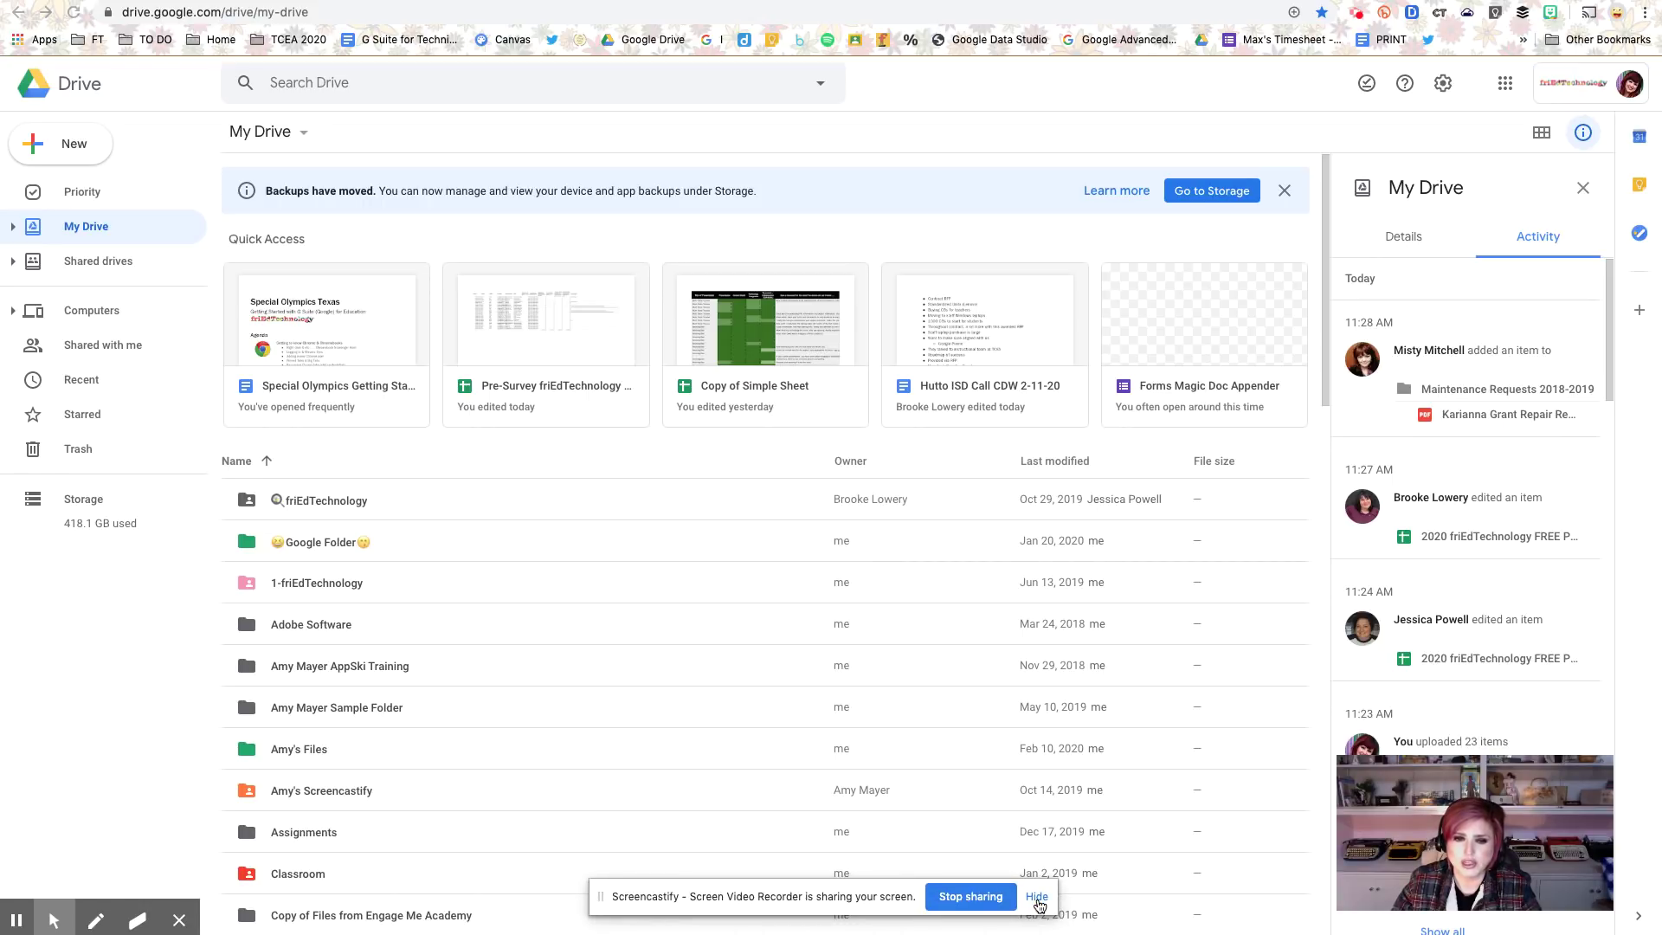
left_click(1036, 898)
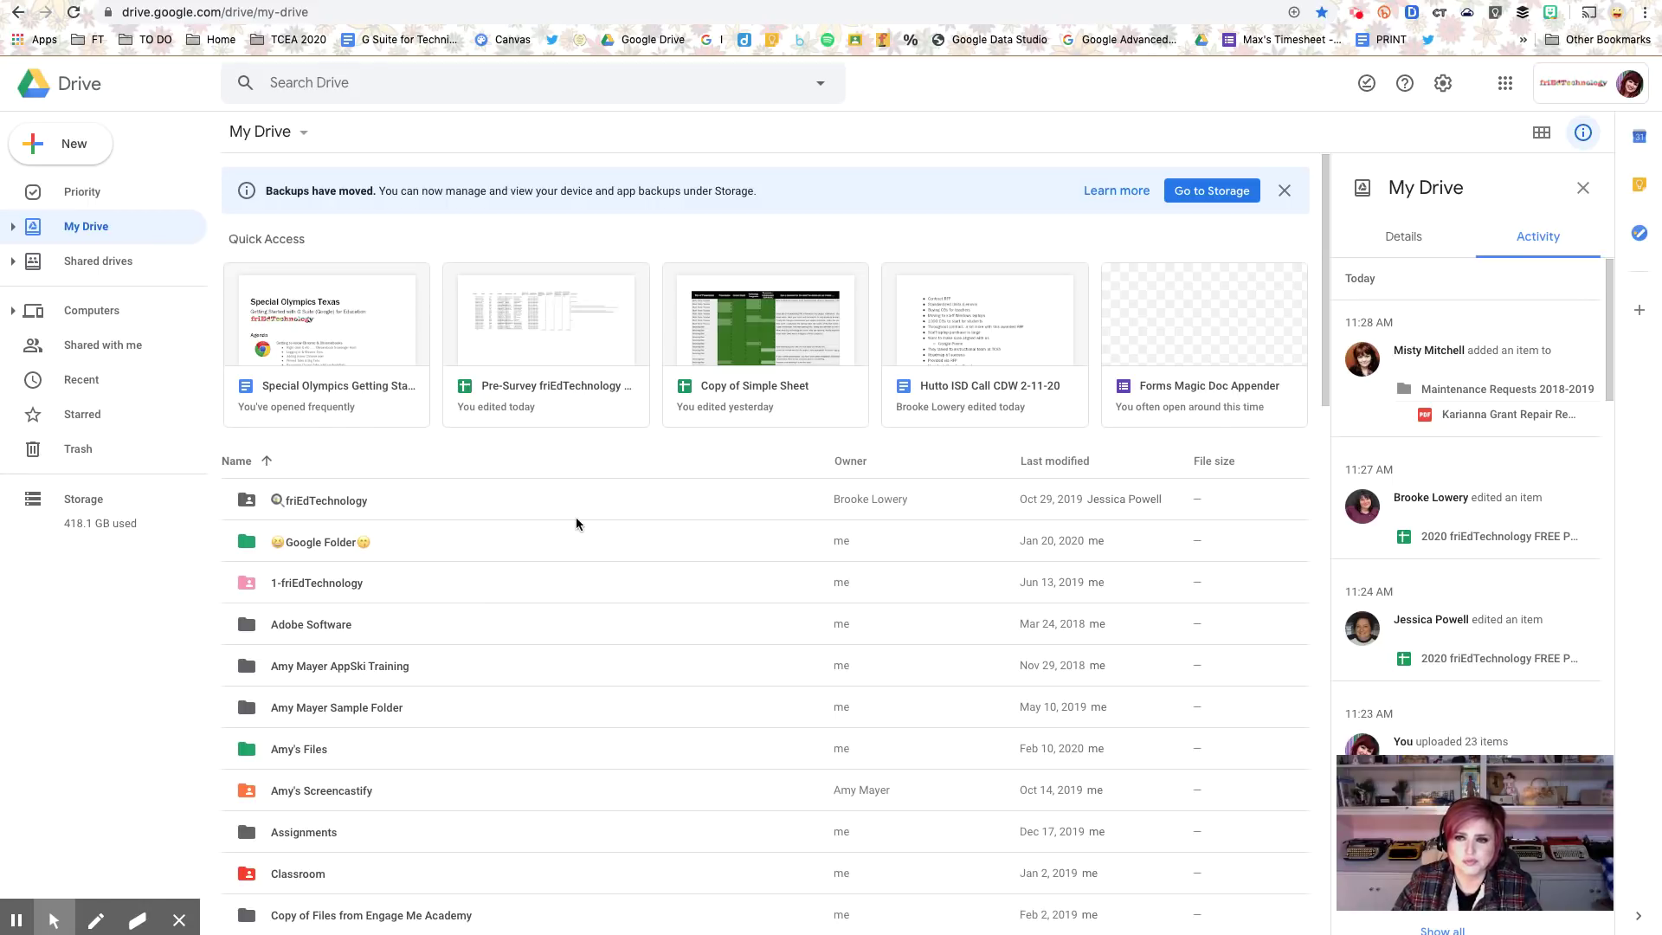
scroll(577, 524, "down", 1)
scroll(576, 524, "down", 4)
scroll(577, 524, "up", 5)
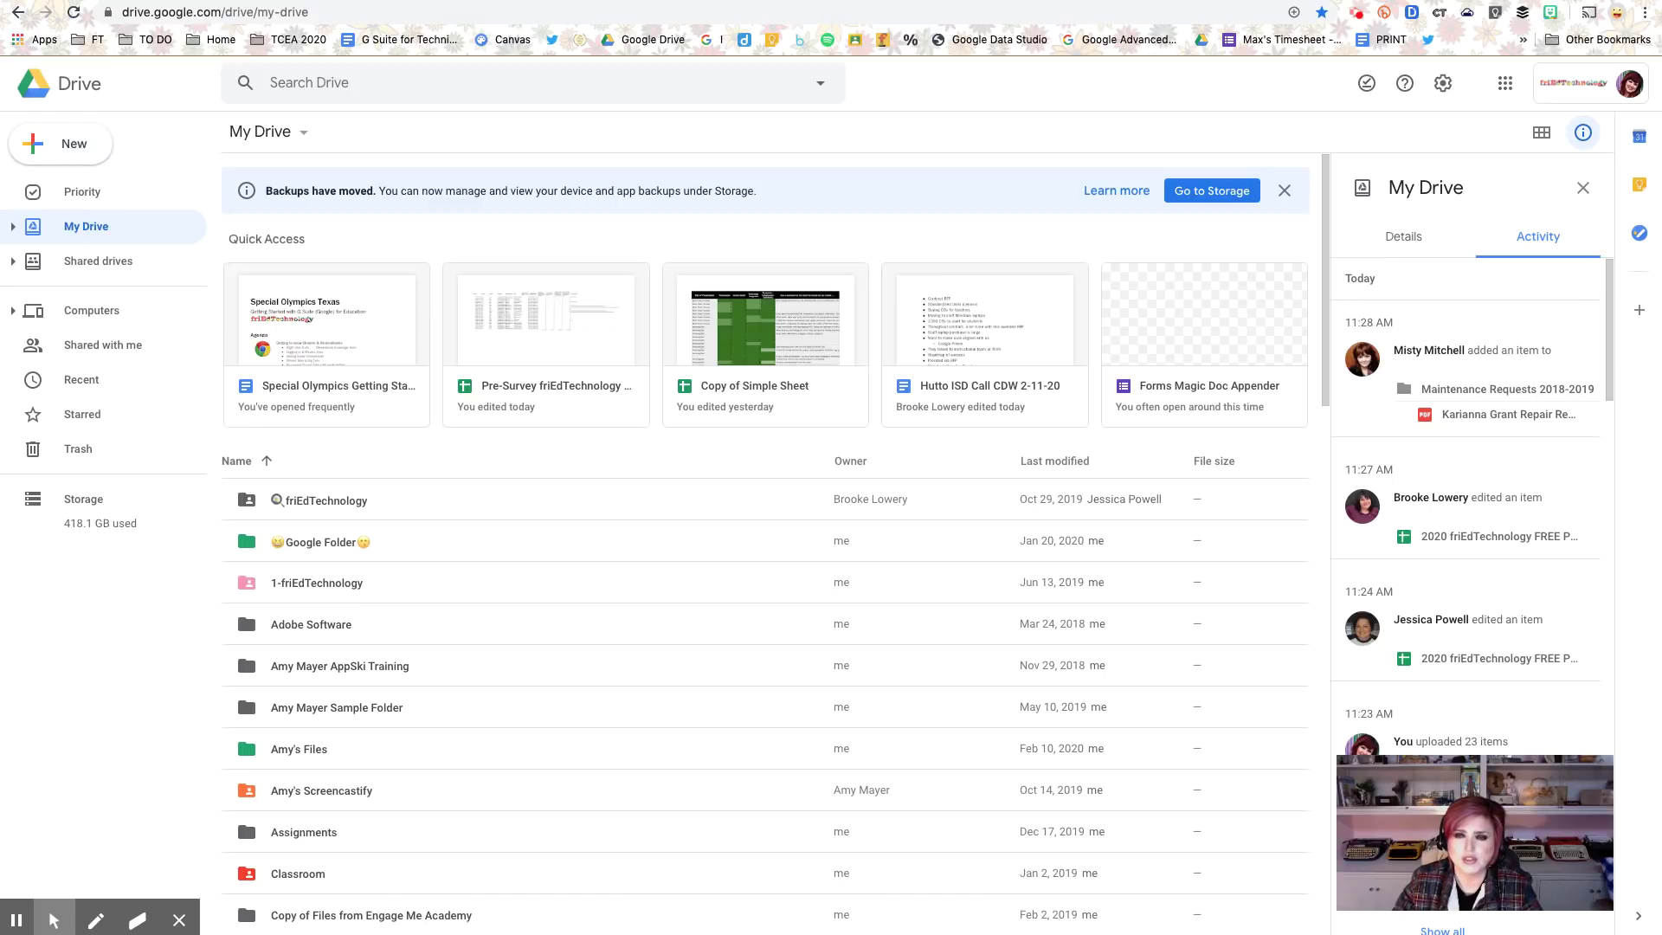
key("ctrl+Tab")
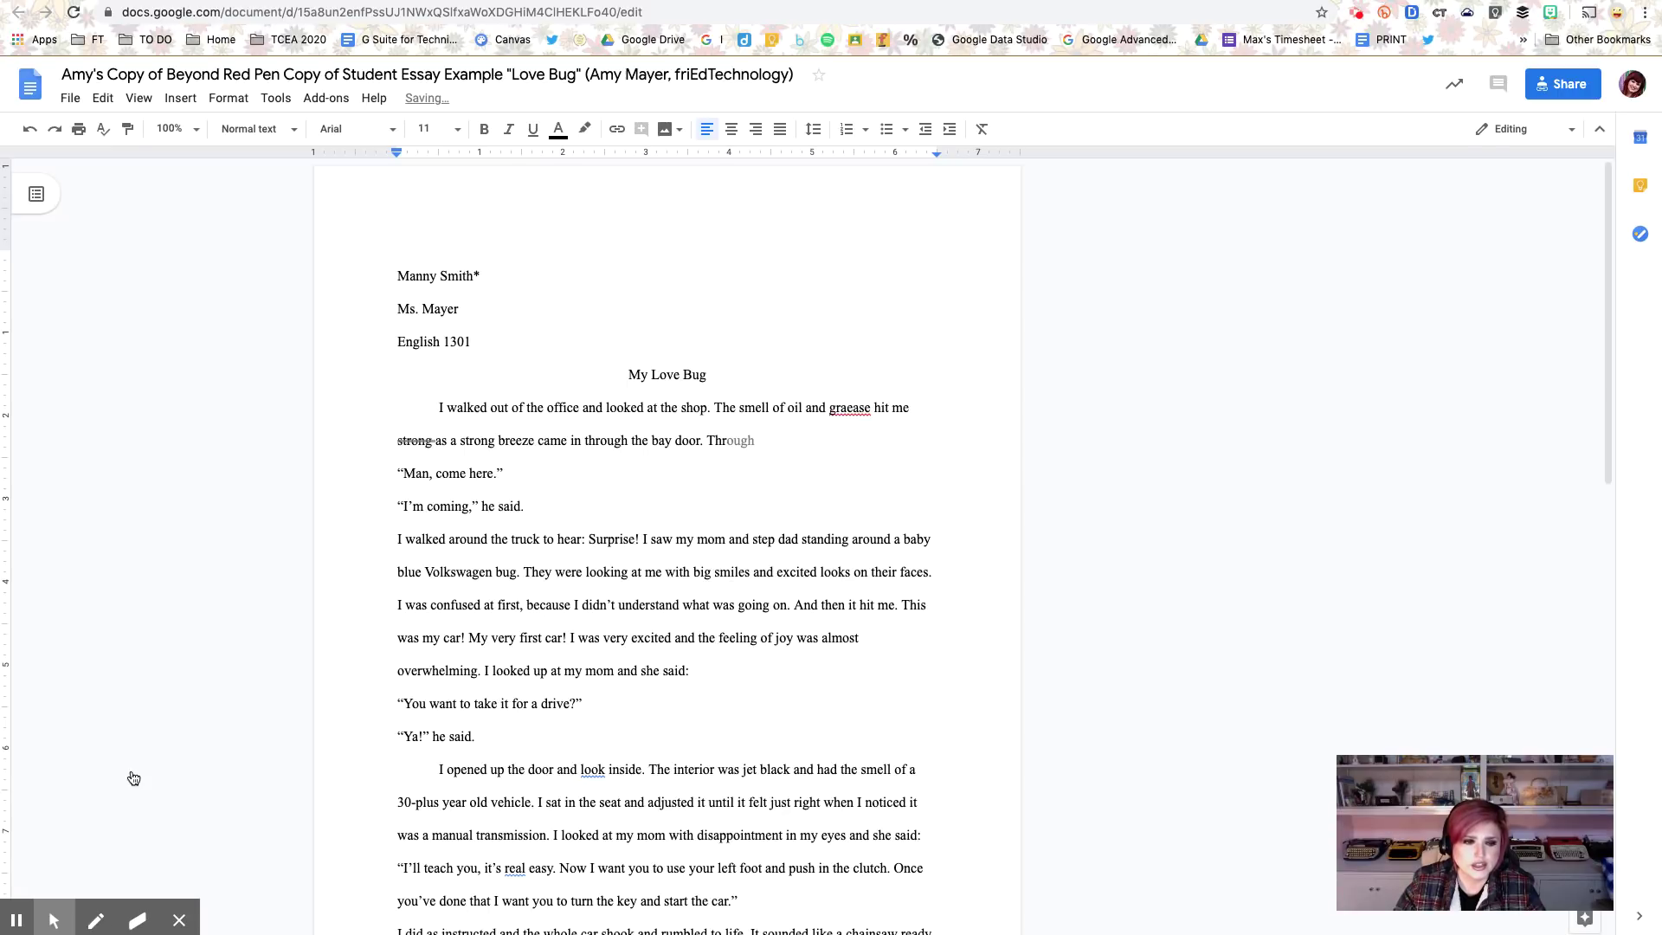
left_click(98, 921)
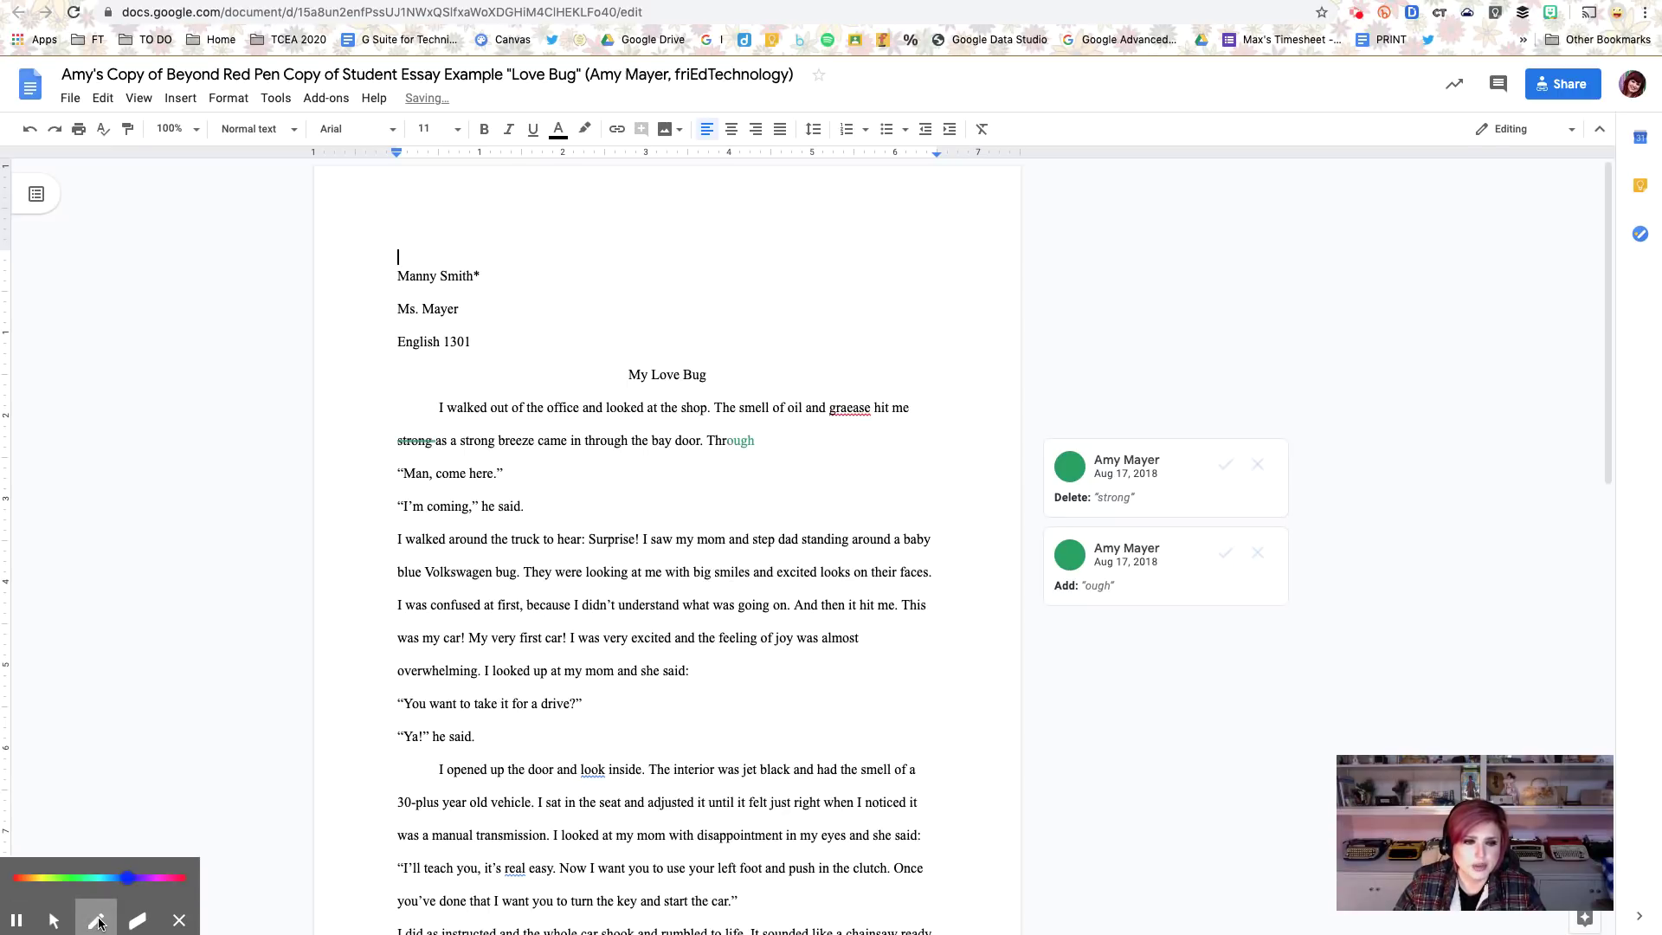
Step: Draw a green outline around 'My Love Bug' and a blue one around 'I looked up at my mom', then pause
left_click(67, 880)
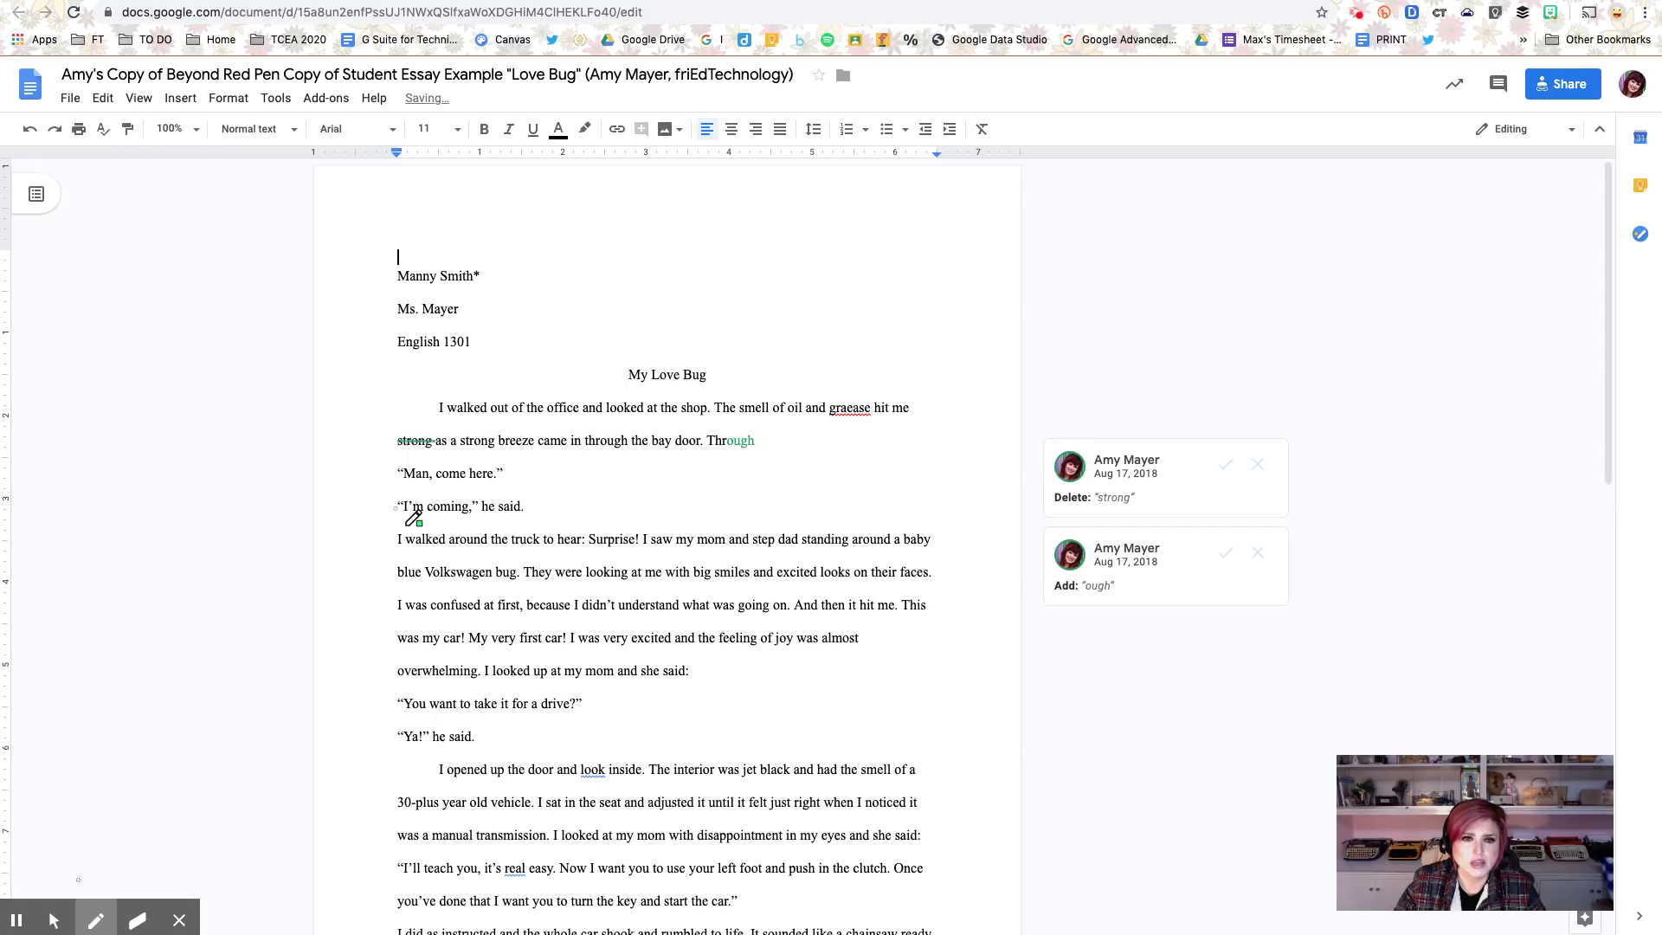
mouse_move(638, 357)
left_mouse_down()
mouse_move(583, 359)
mouse_move(743, 371)
mouse_move(610, 368)
left_mouse_up()
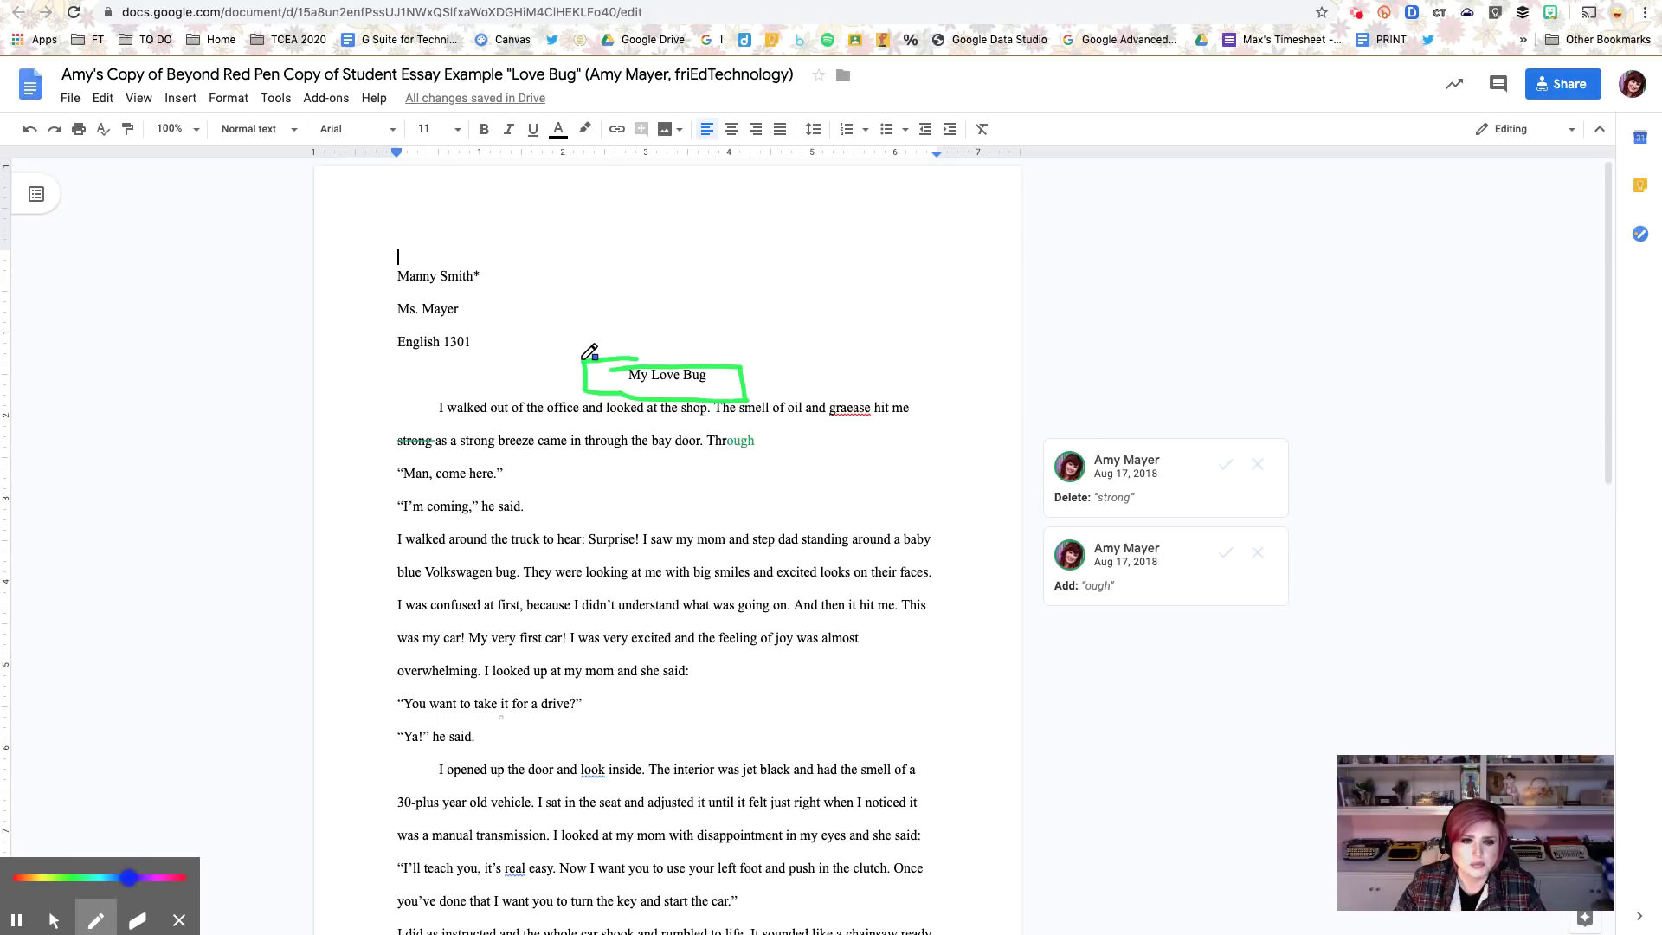
left_click_drag(490, 658, 723, 649)
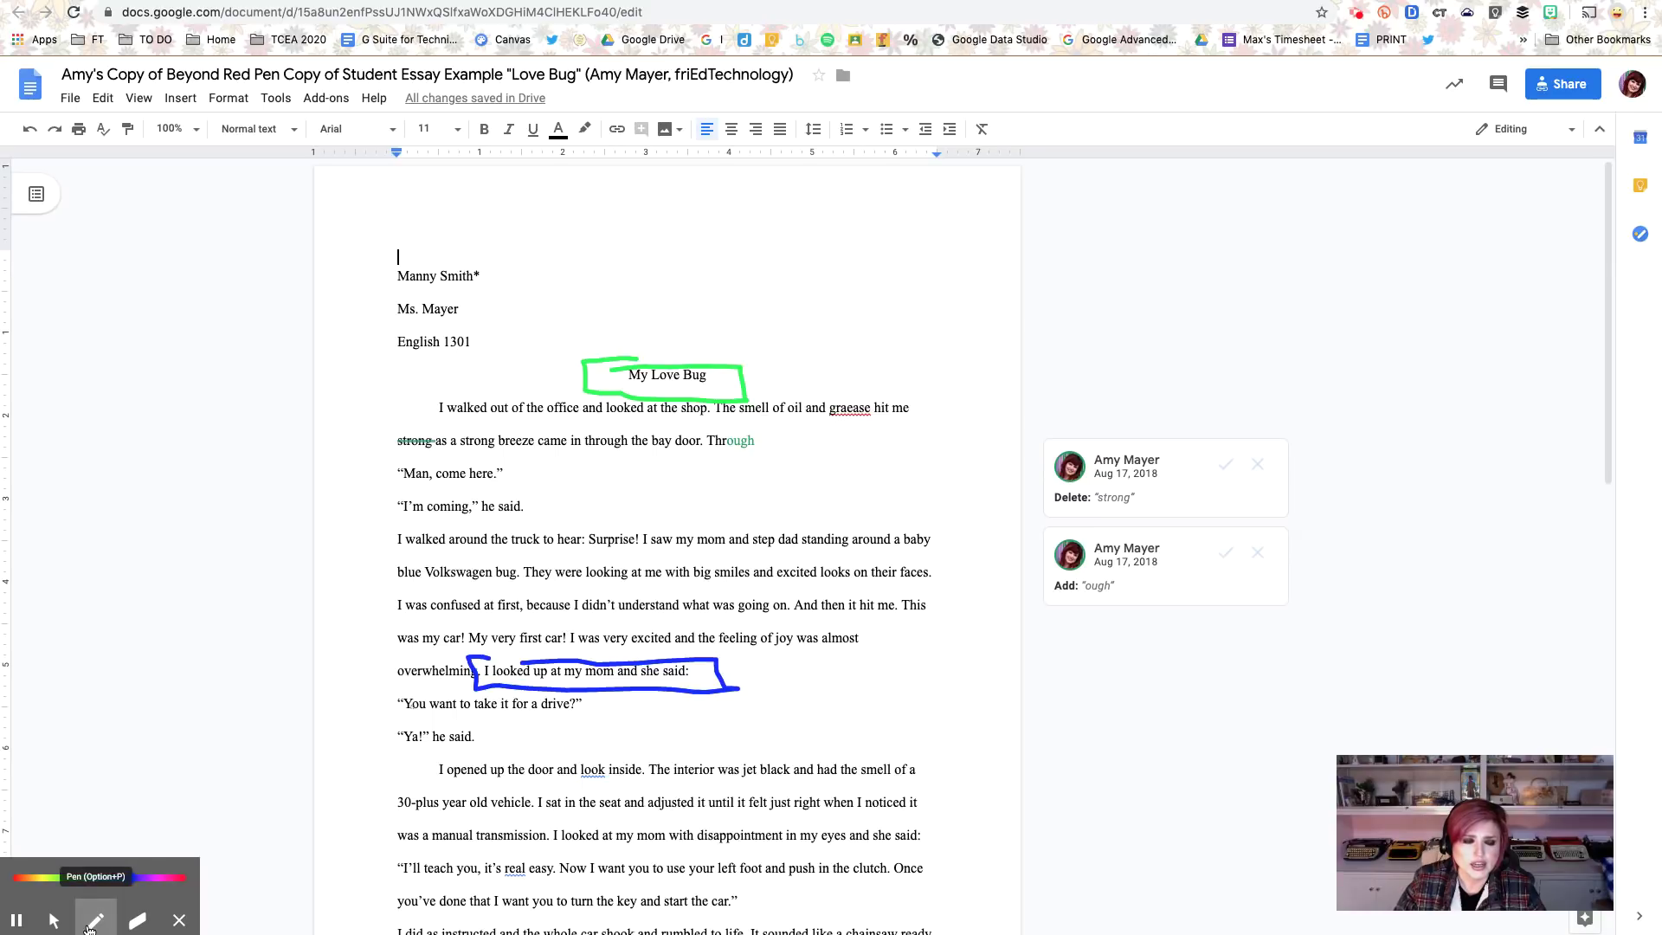
left_click(15, 923)
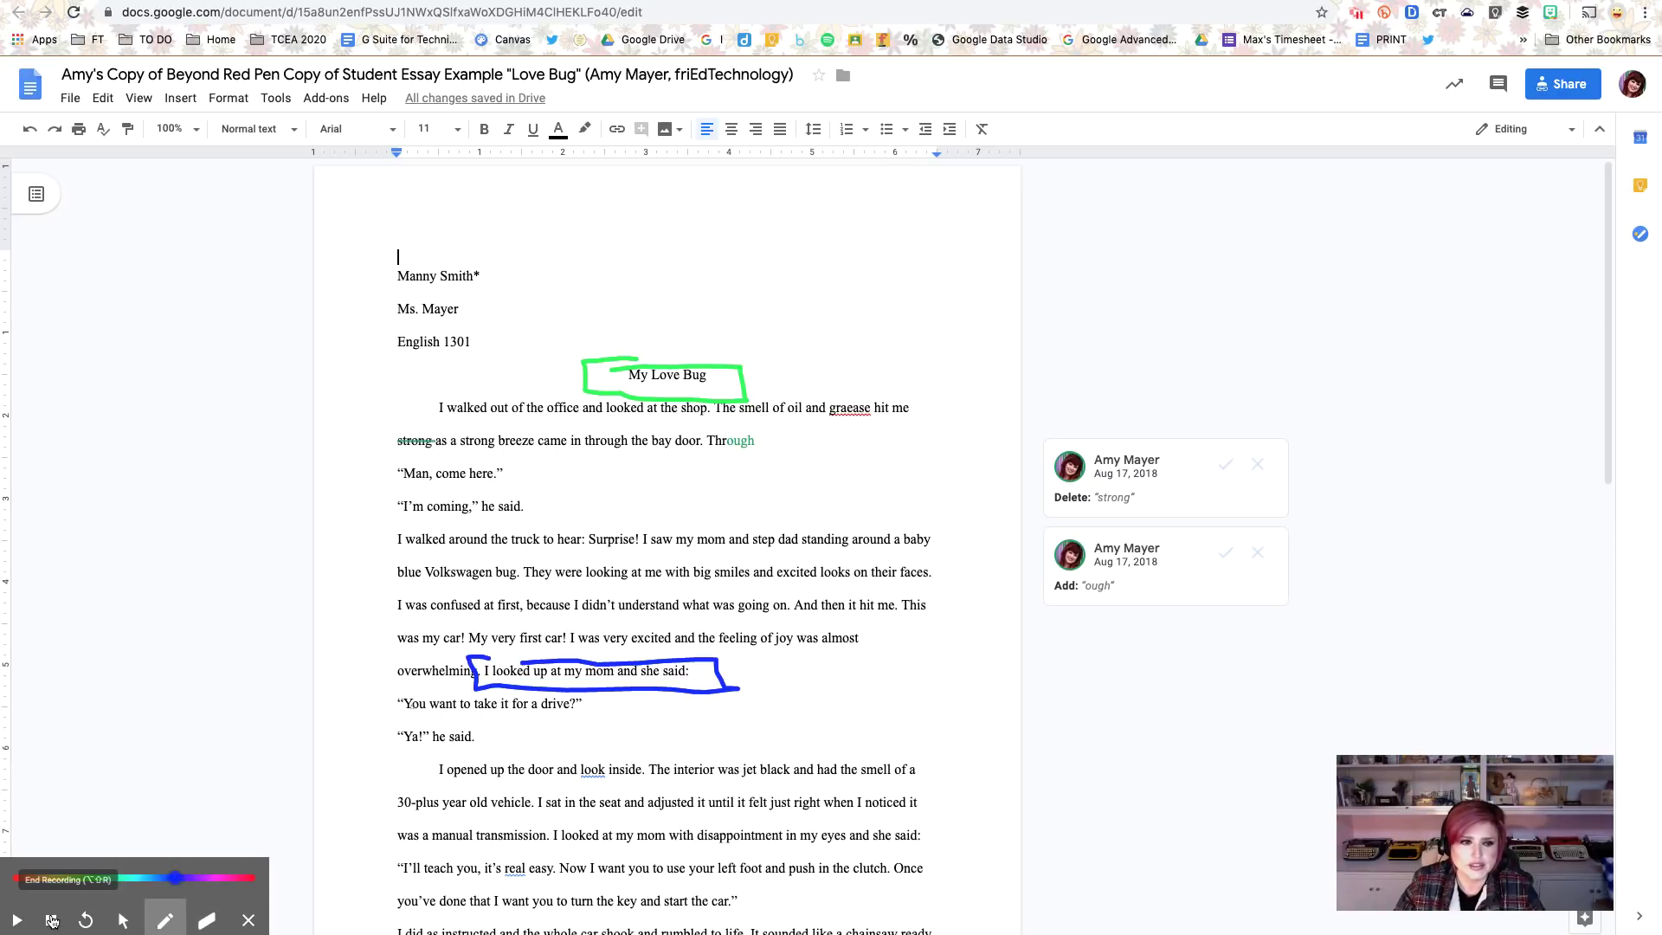
Step: Toggle pause/resume, then end the recording to reach the 1:54 clip's page
left_click(52, 920)
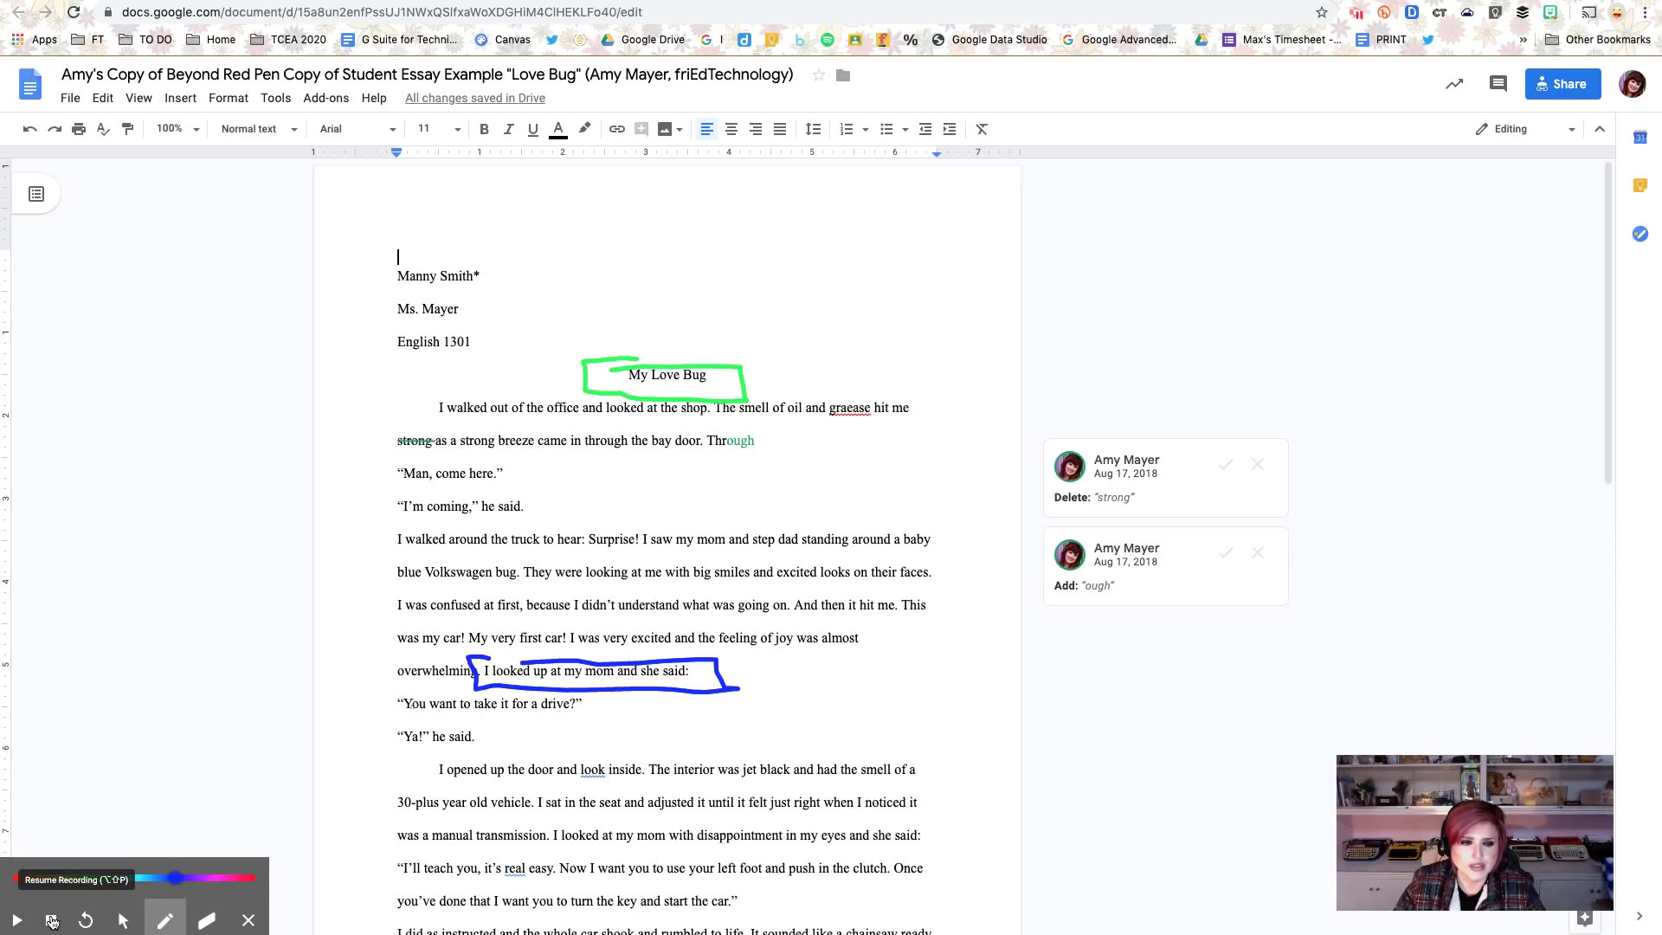
left_click(52, 920)
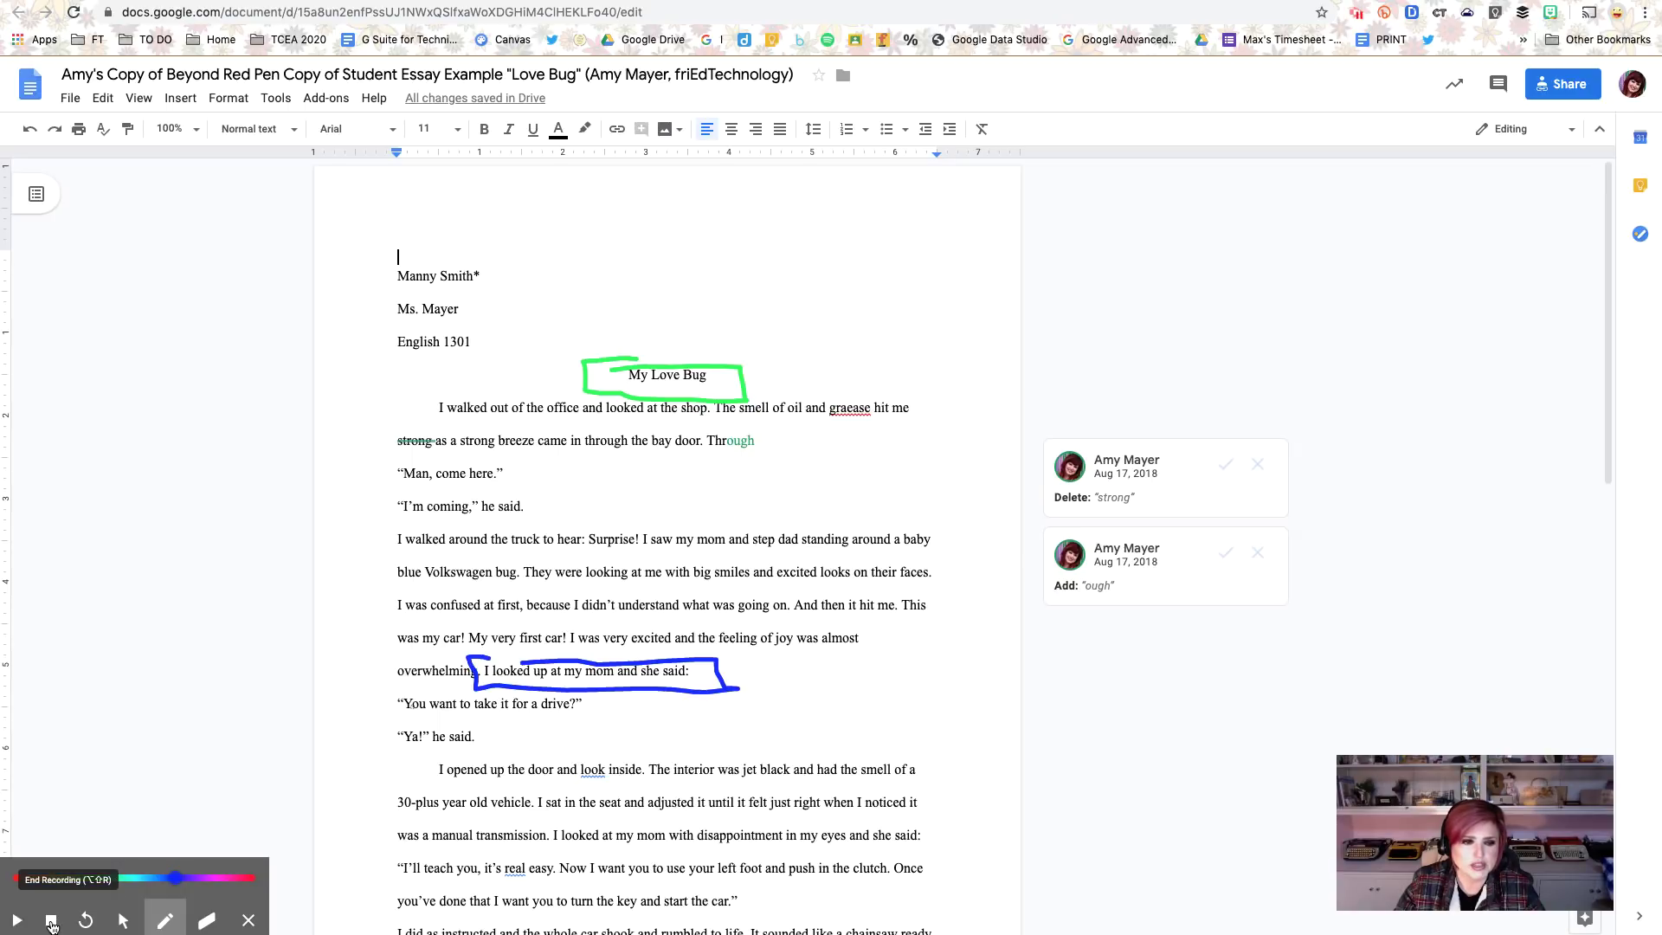
left_click(52, 923)
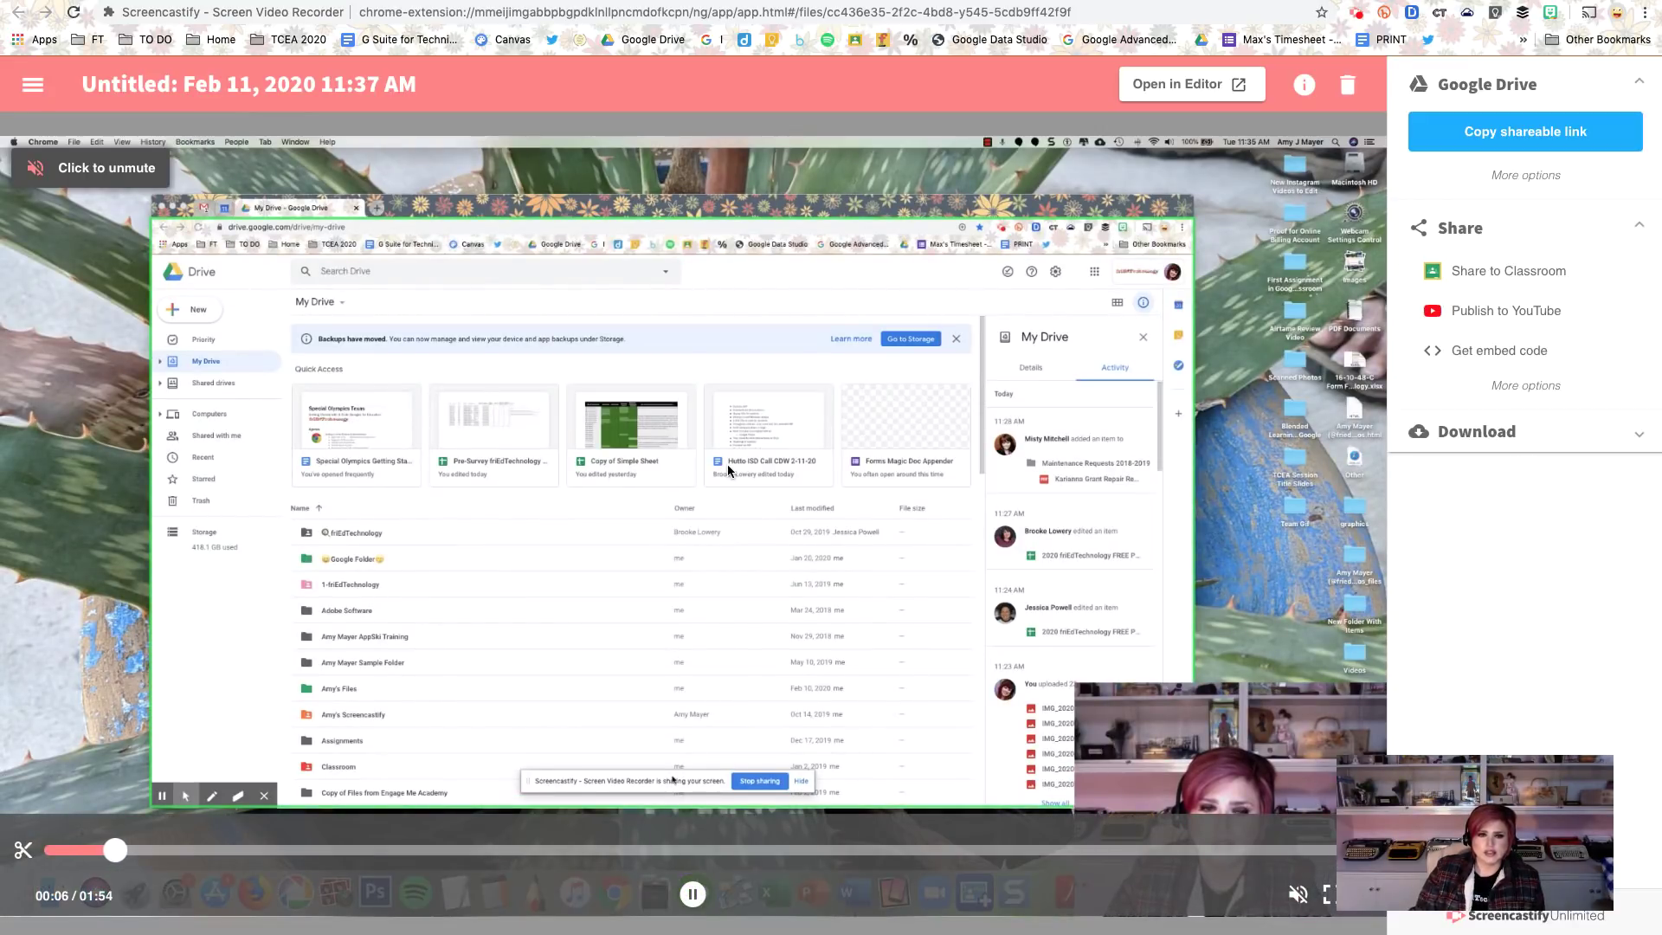
Step: Pause the clip at 0:07 and select its 'Untitled: Feb 11, 2020 11:37 AM' title for editing
left_click(693, 894)
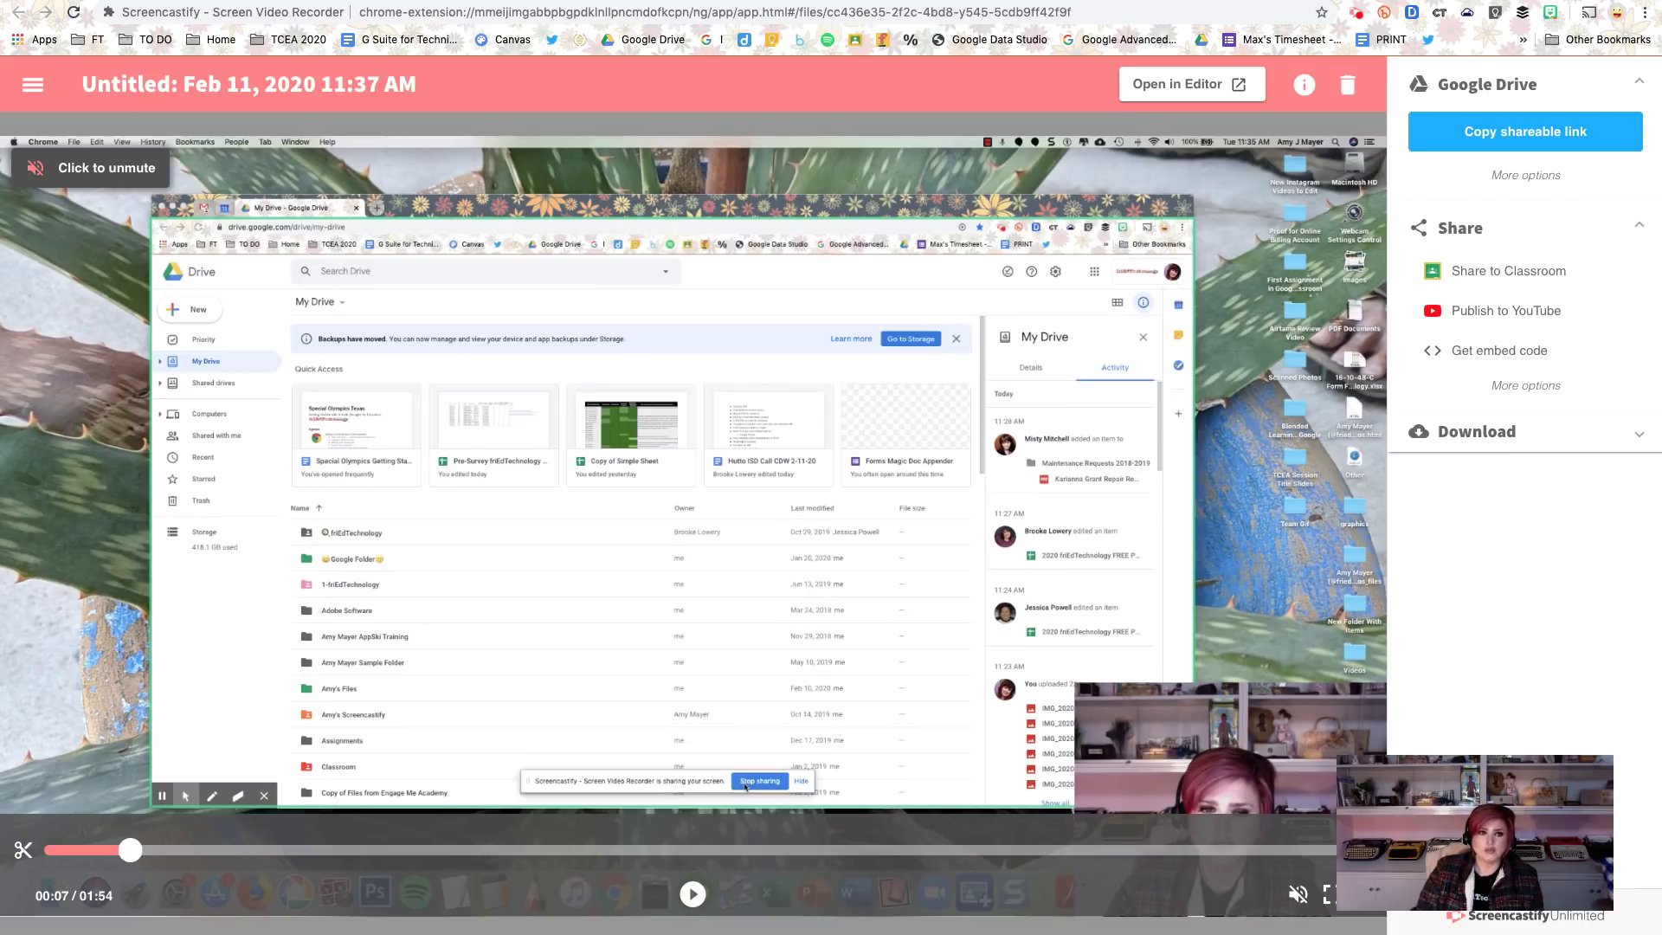
left_click(80, 83)
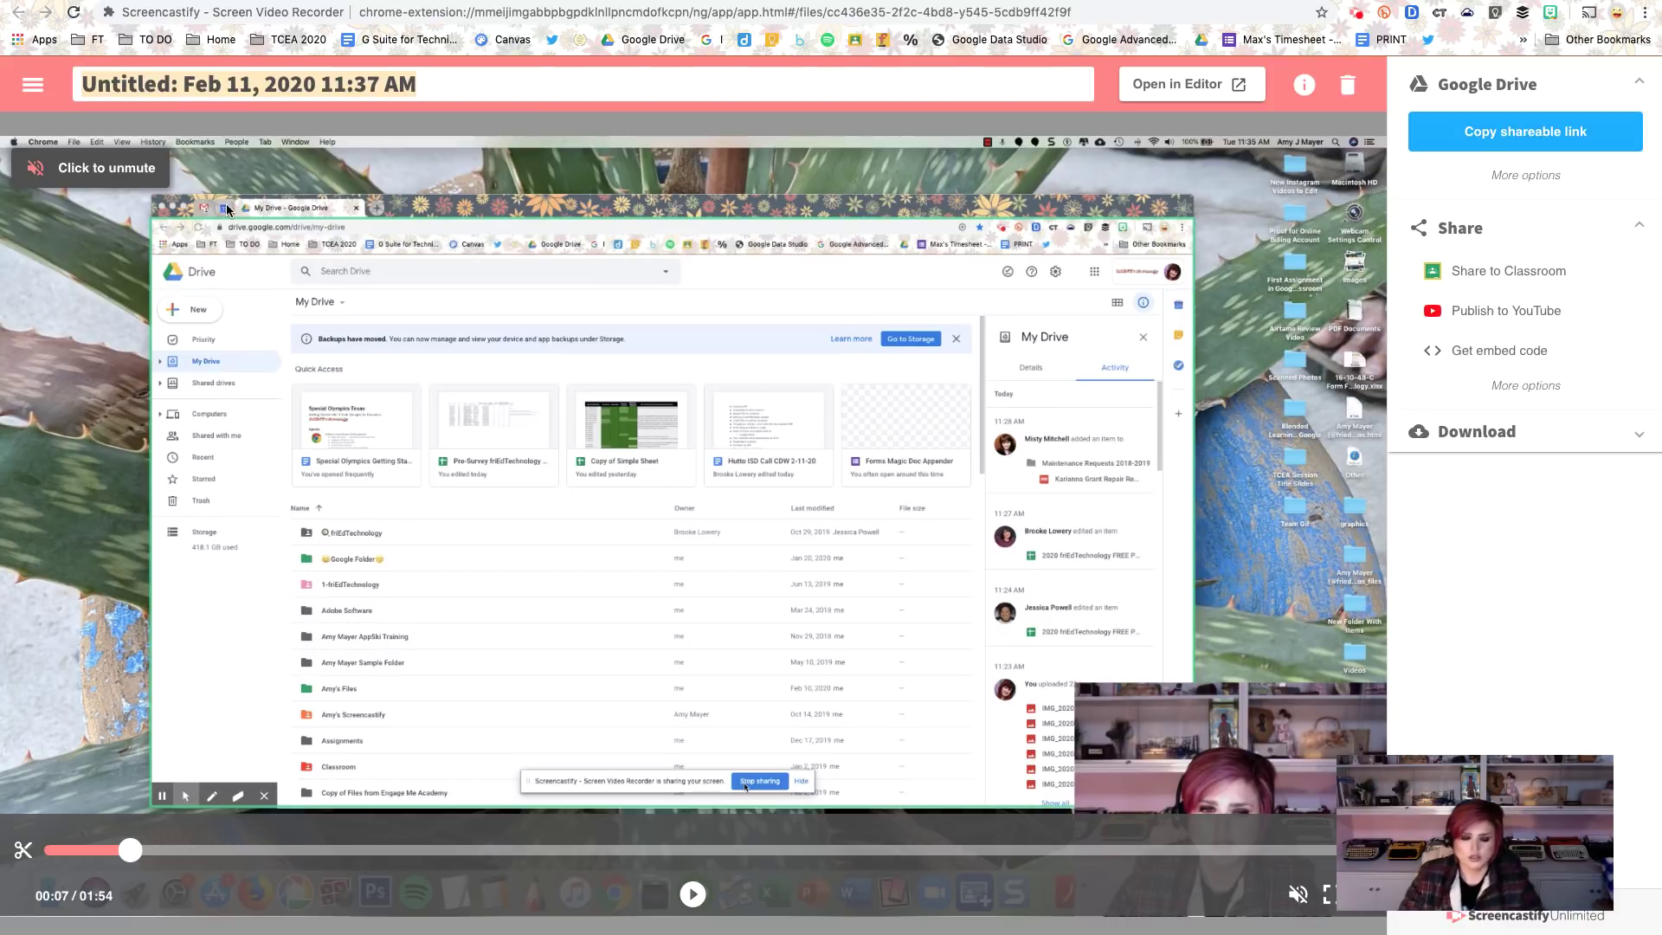
Step: Enter 'Testing the New Screencastify' as the title, save it, and pause playback
type("Testing ")
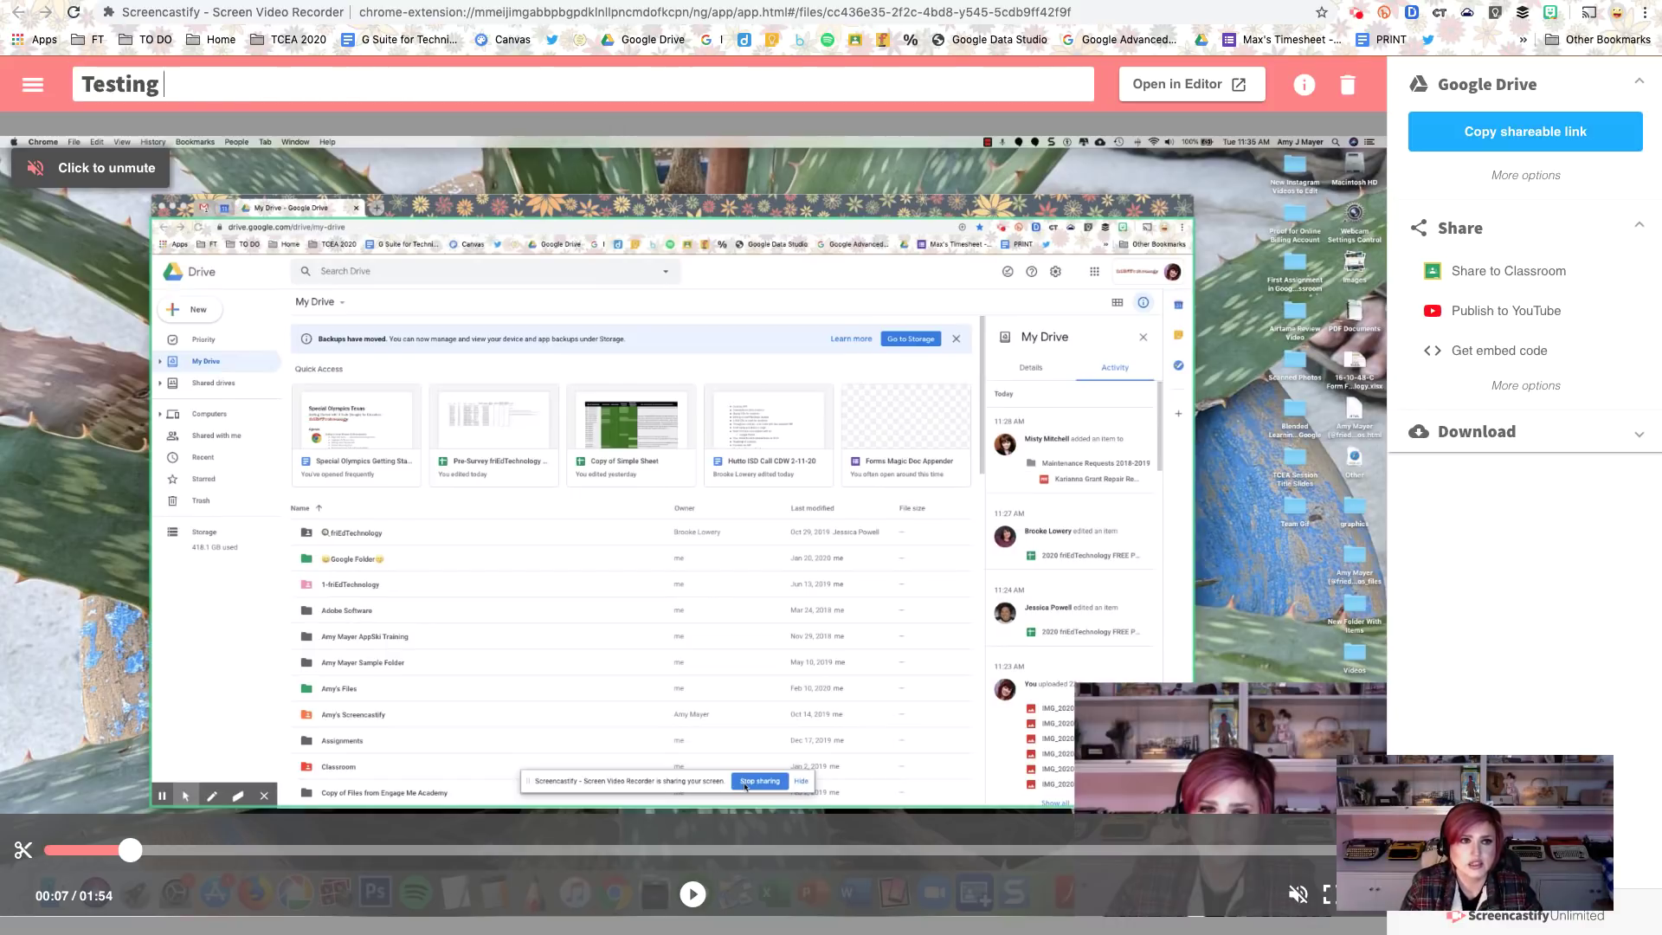
type("the New Sc")
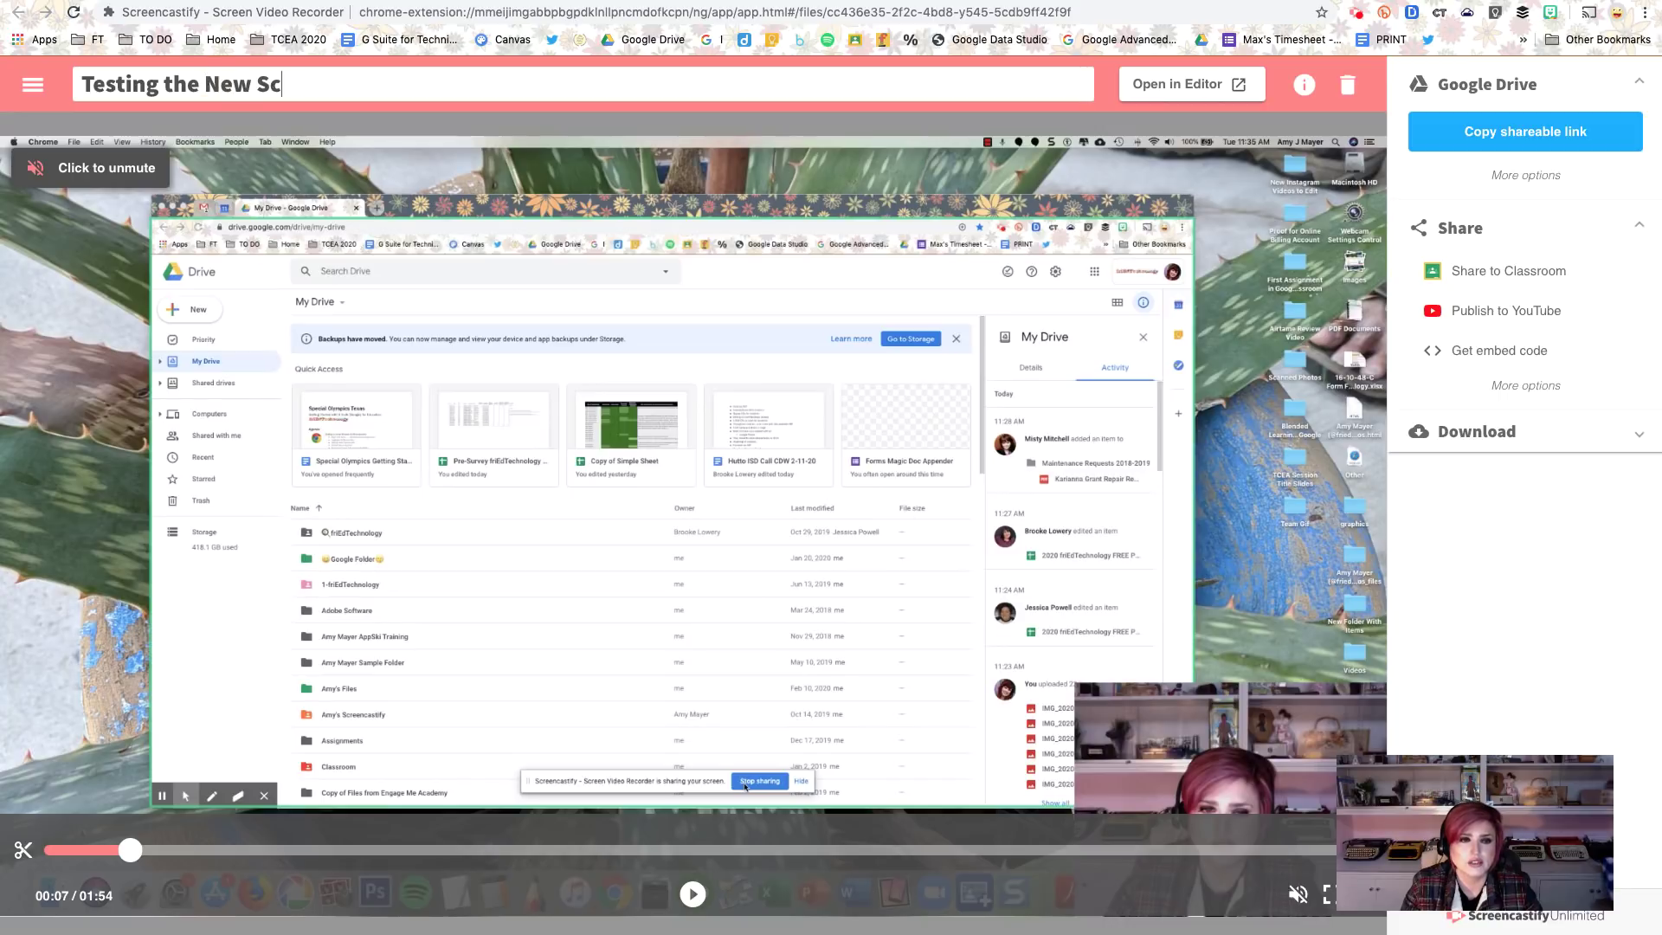
type("reencastify")
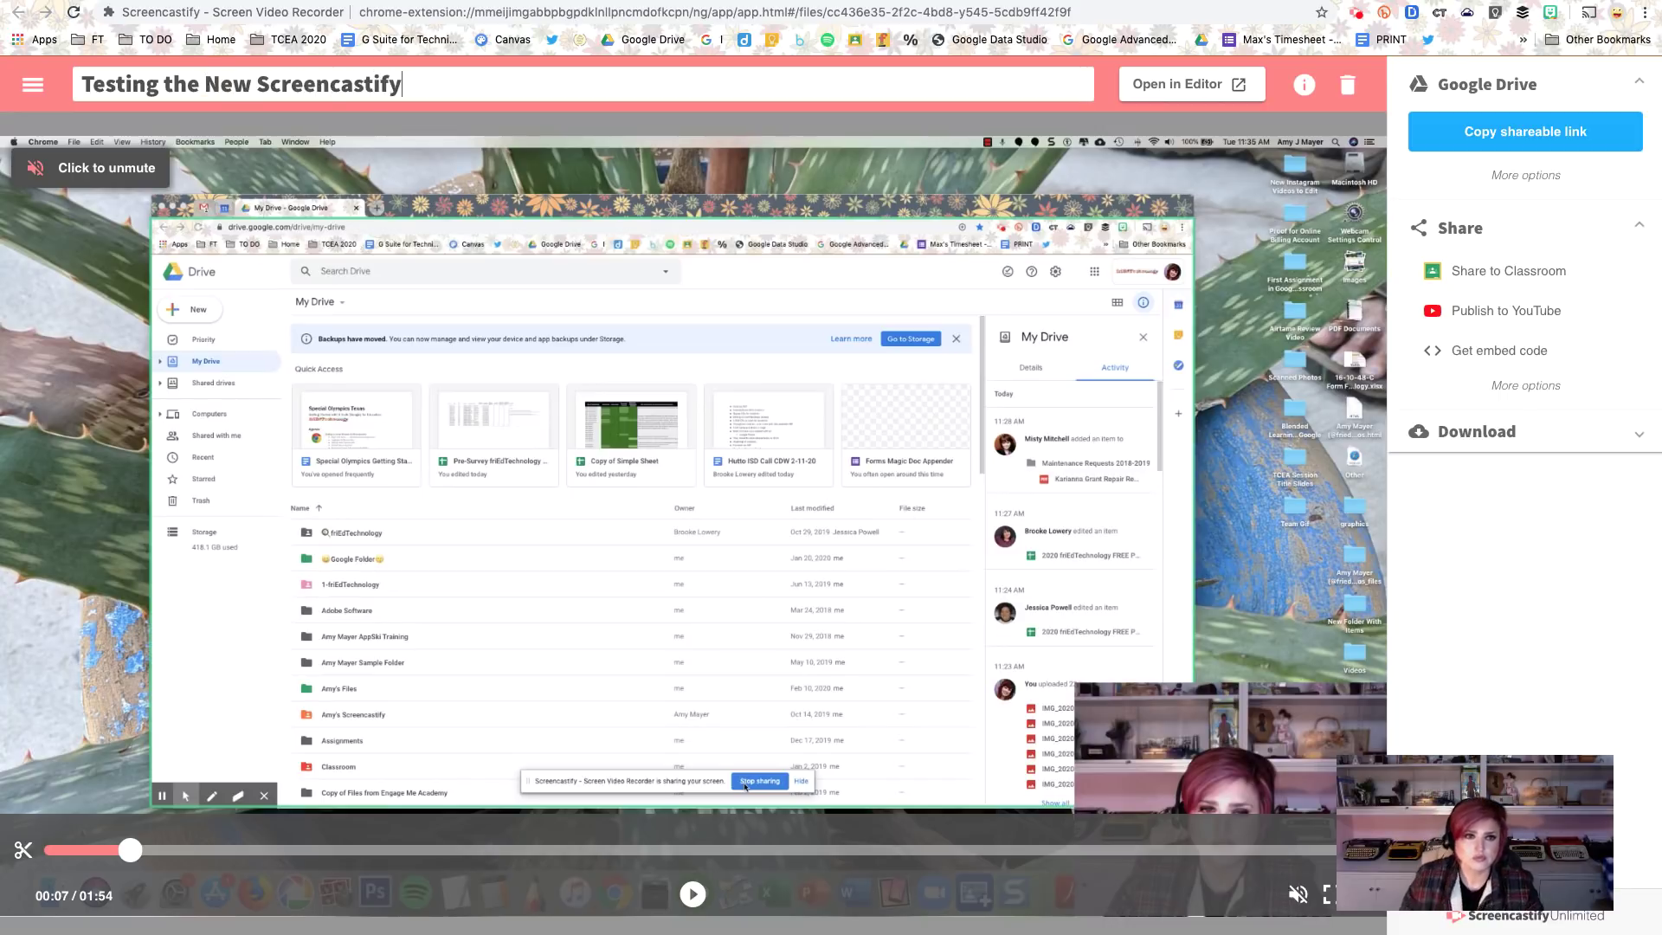
left_click(341, 417)
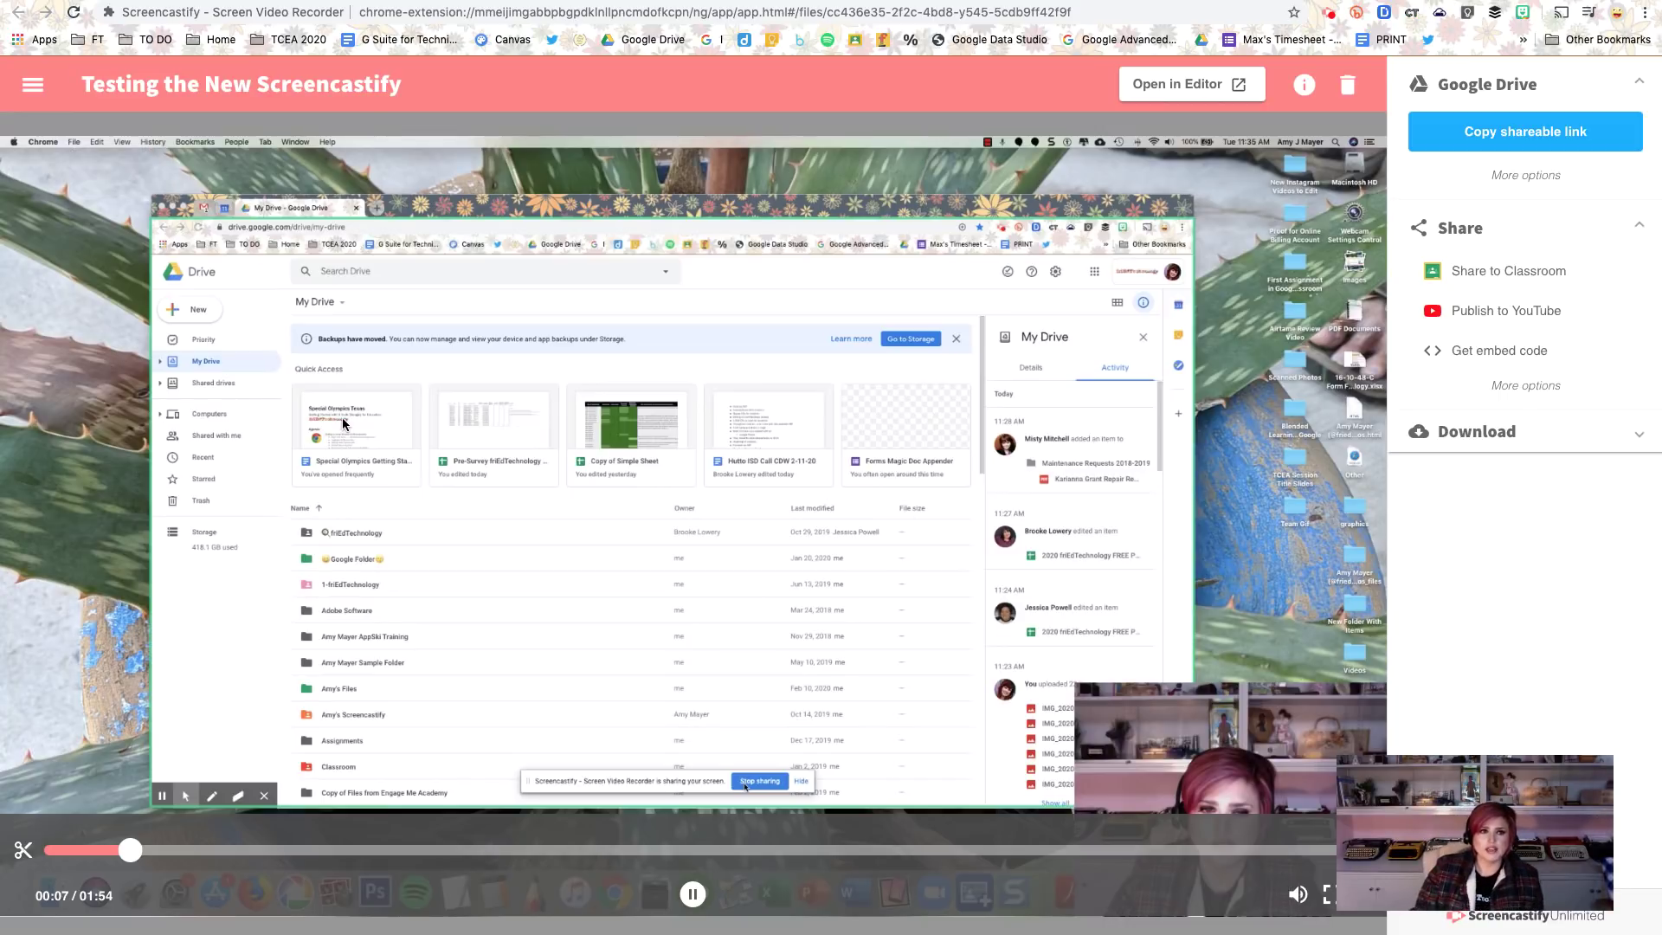
left_click(439, 403)
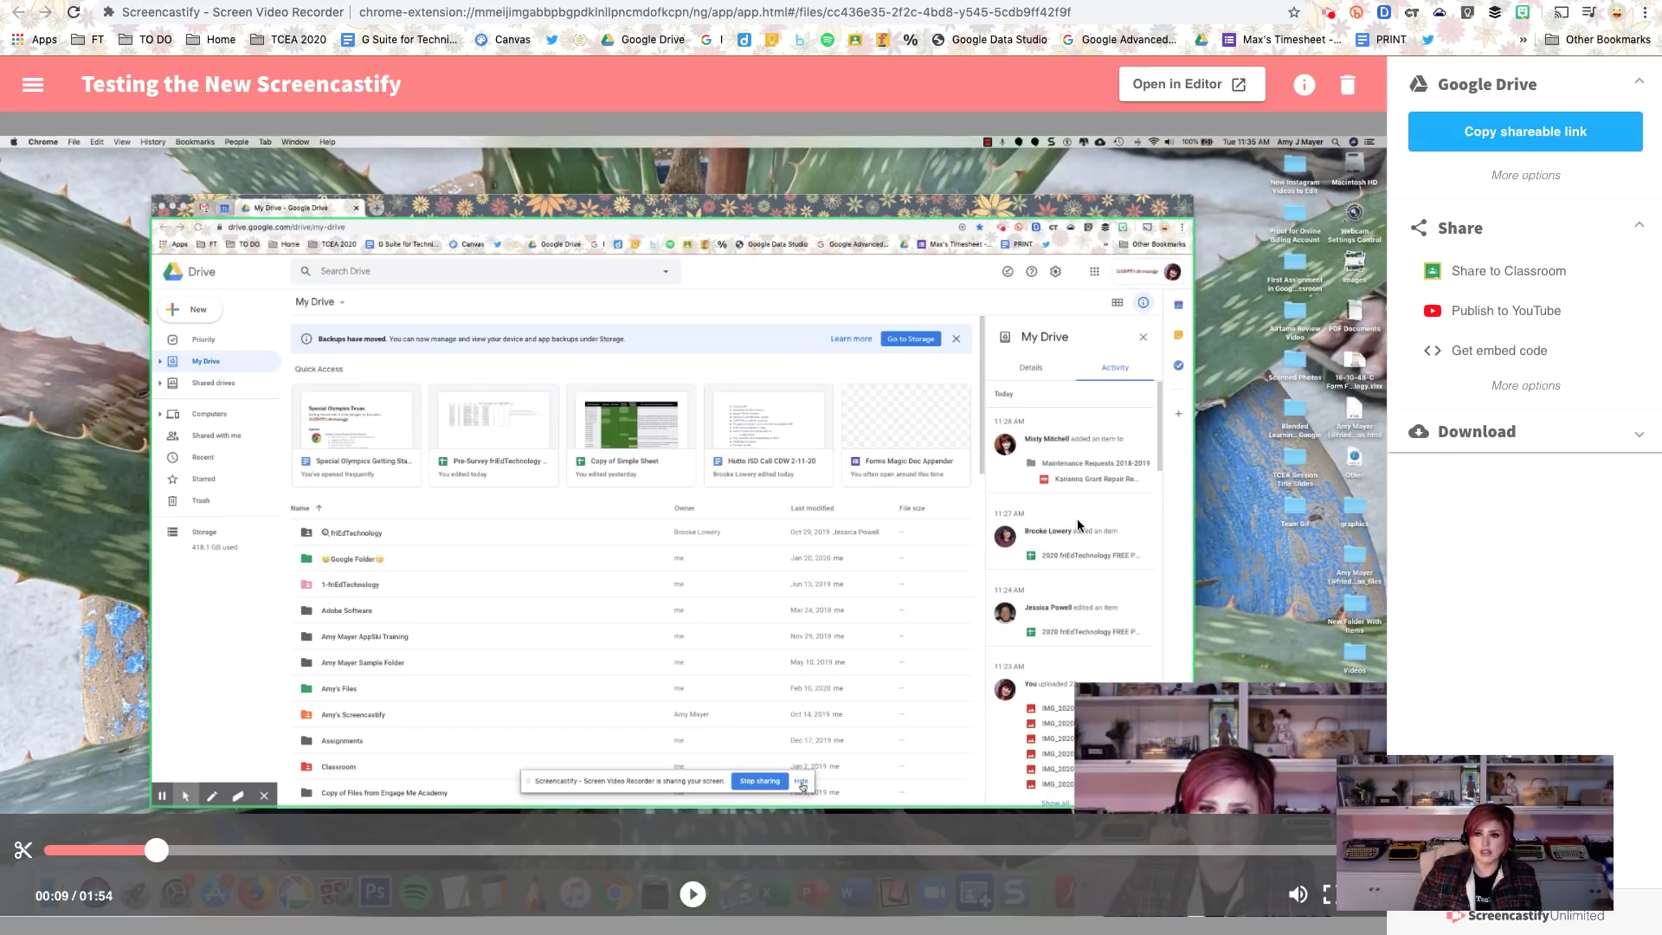
Step: Copy the Google Drive shareable link for 'Testing the New Screencastify' from the Download and More options
left_click(1612, 437)
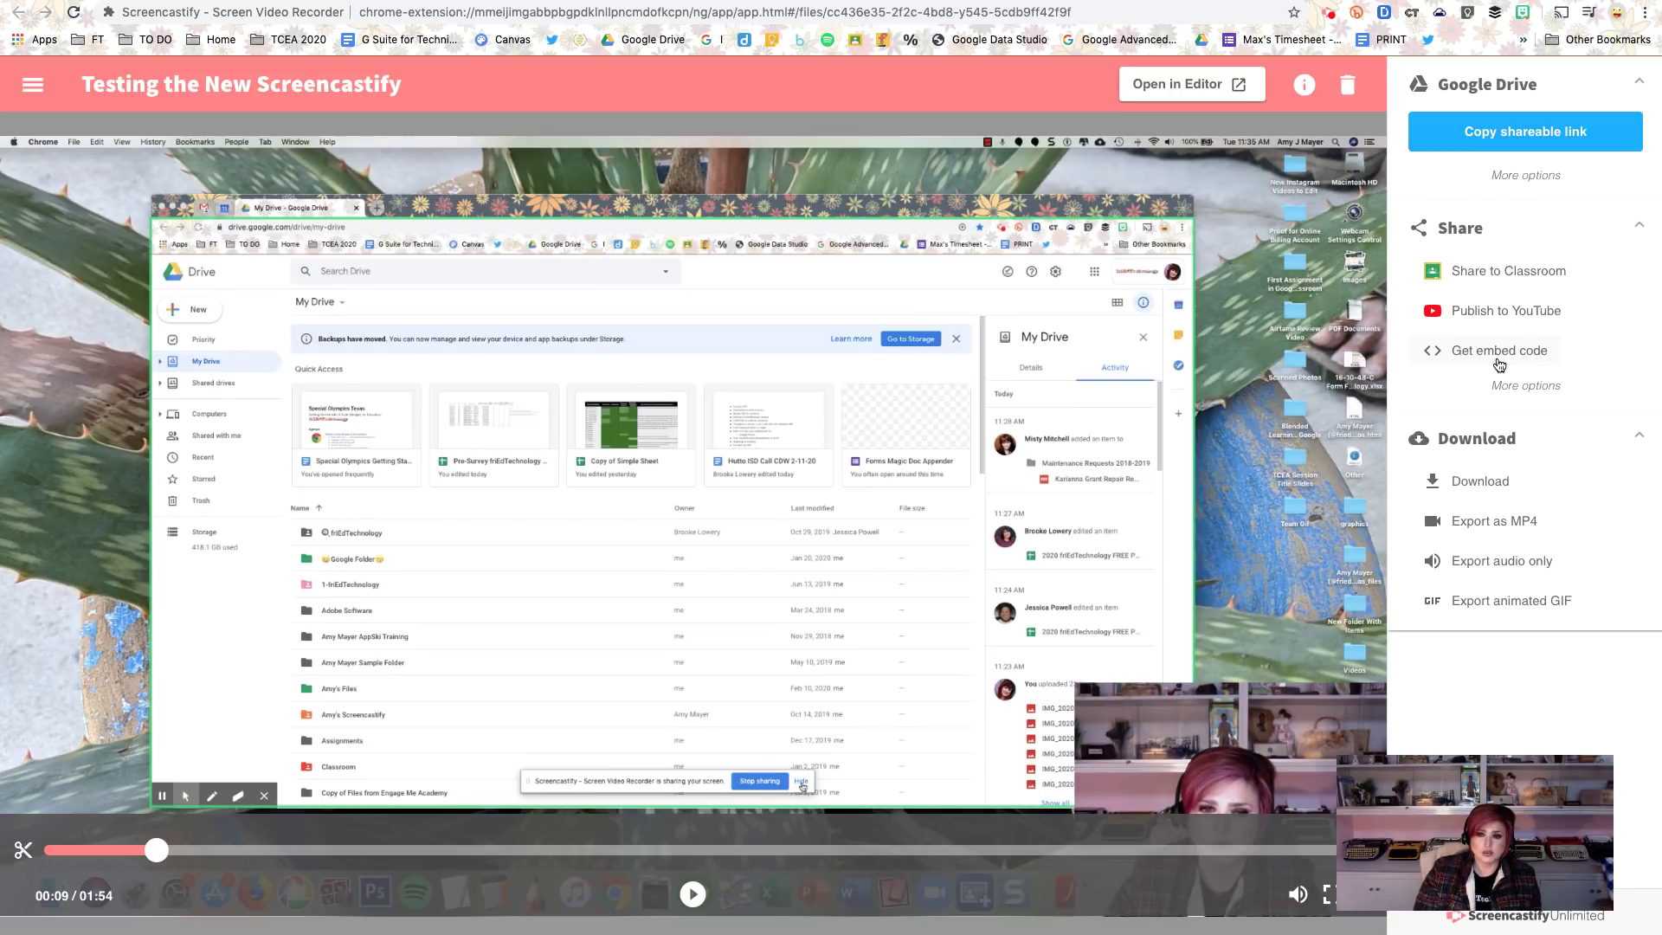
left_click(1532, 386)
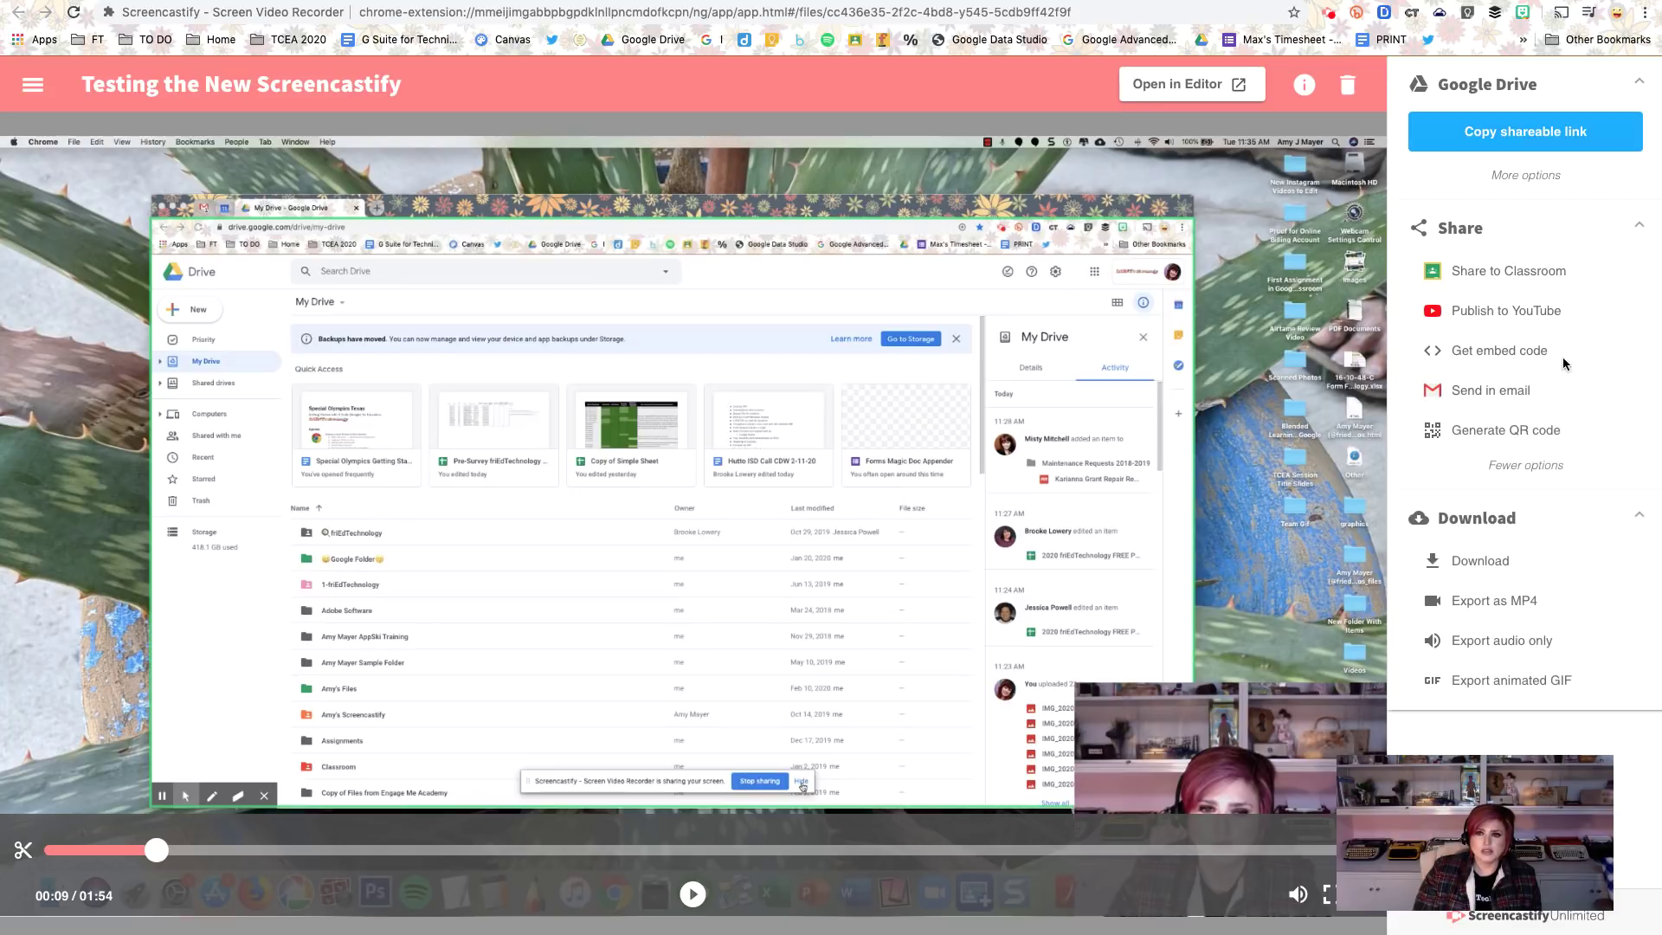
left_click(1485, 133)
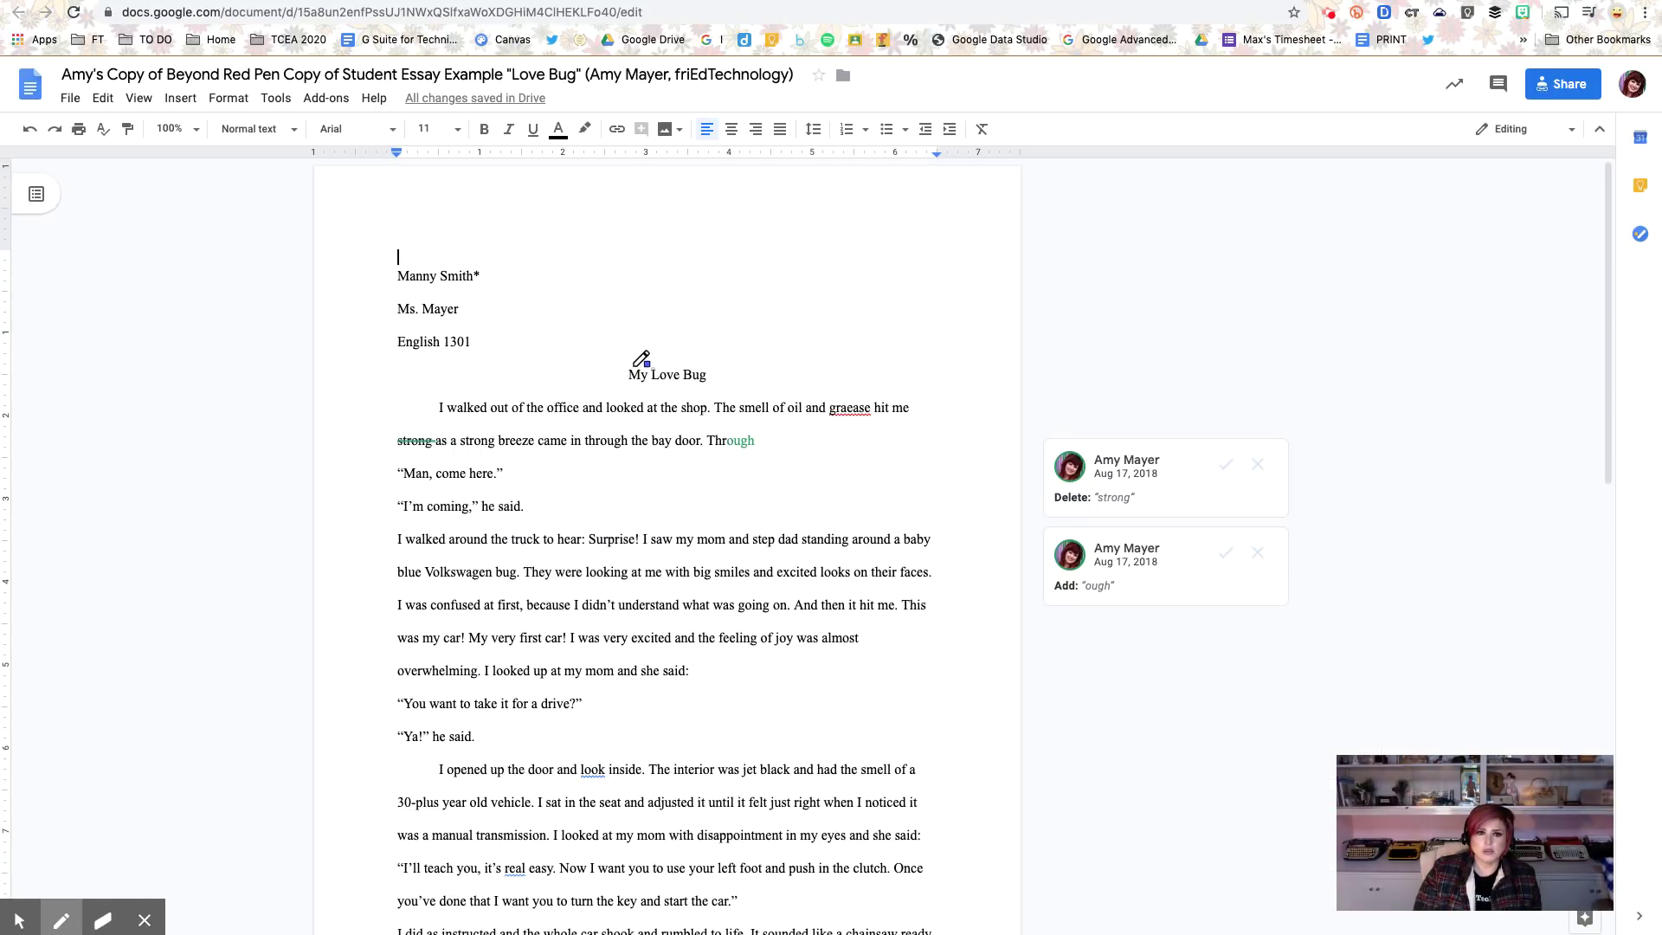
Step: Close the Screencastify annotation toolbar and place the cursor in the 'My Love Bug' title line
left_click(147, 916)
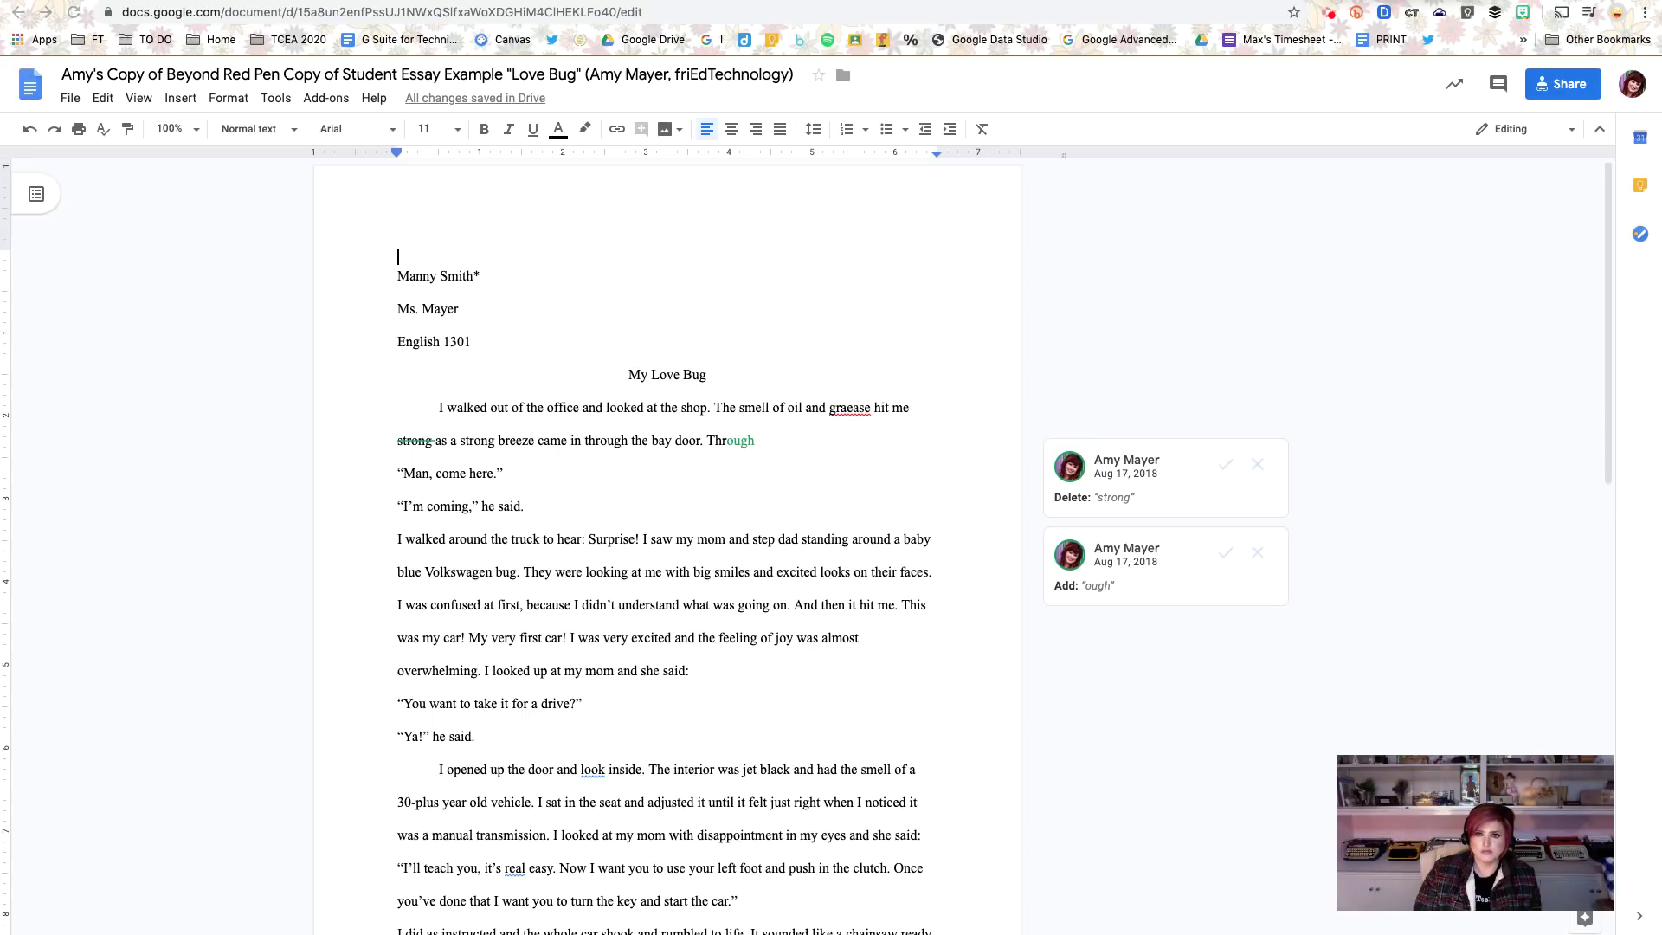
left_click(641, 374)
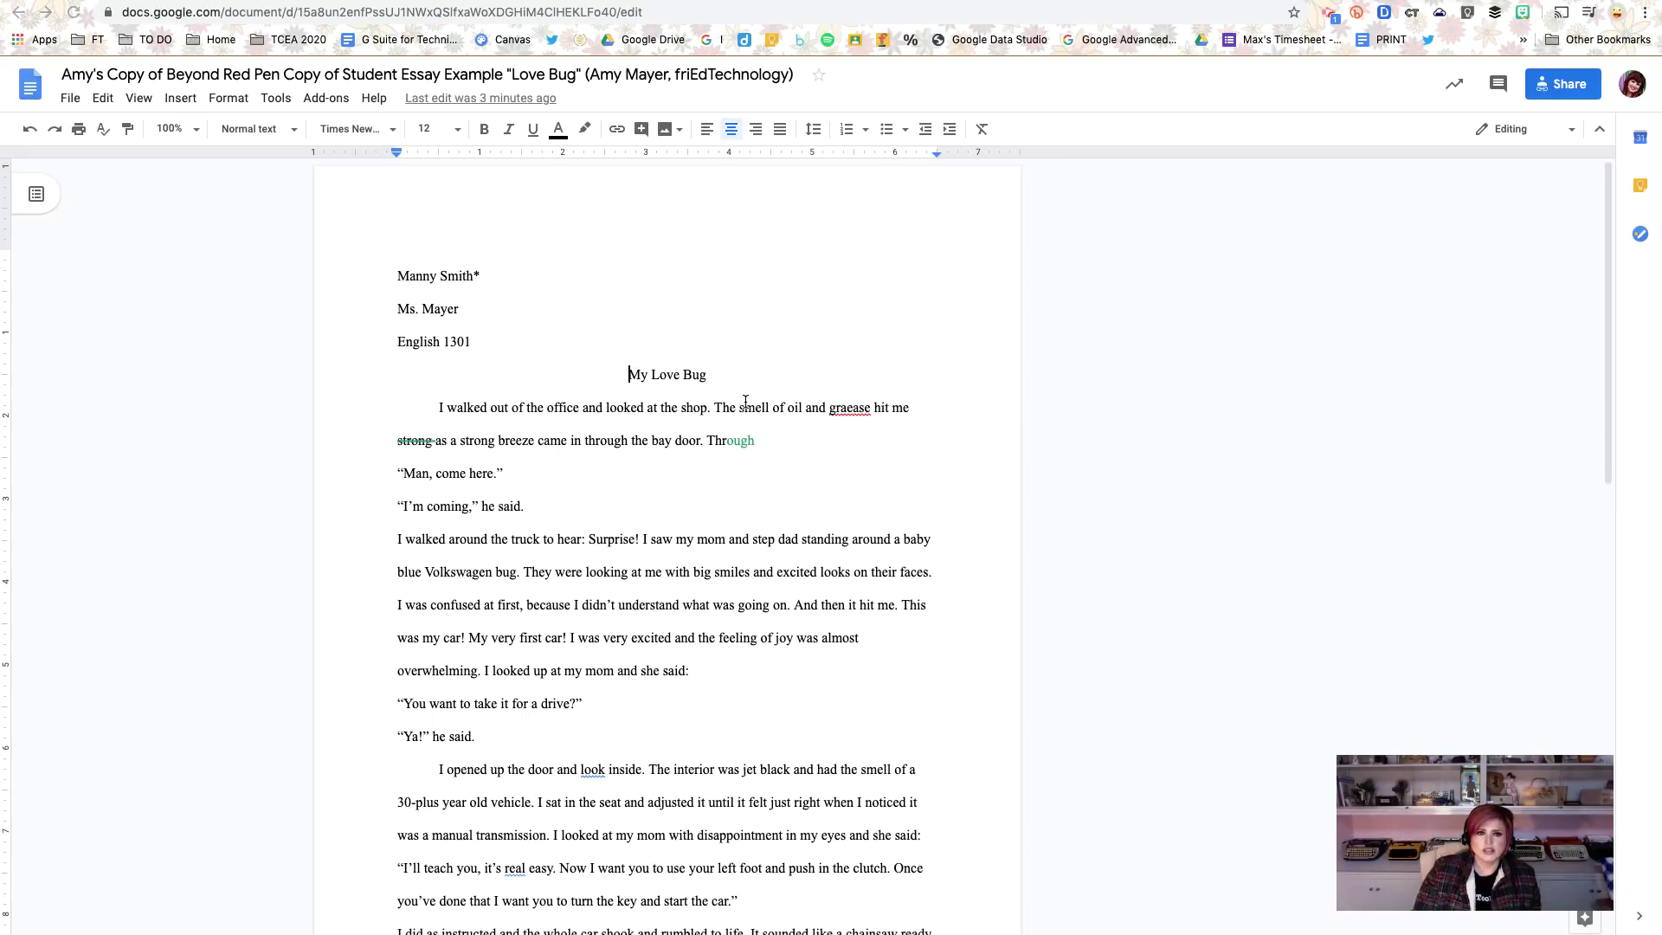
Step: Link the title 'My Love Bug' to the pasted Drive URL of 'Testing the New Screencastify.webm', then verify it
left_click_drag(629, 373, 705, 375)
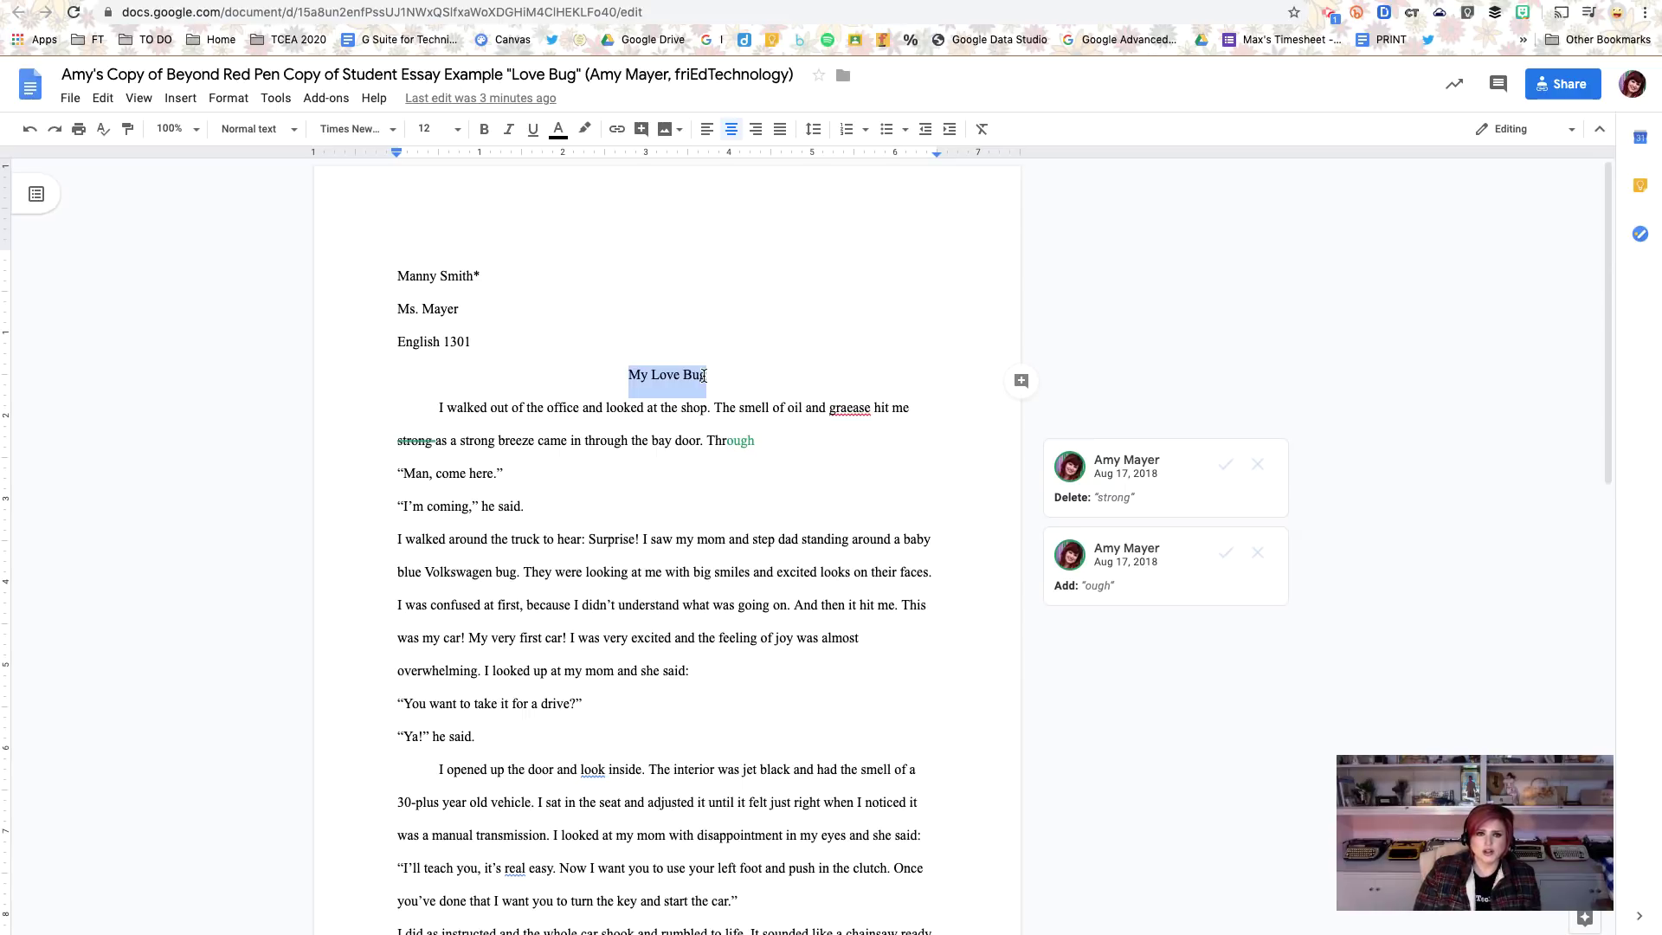
left_click_drag(625, 381, 707, 379)
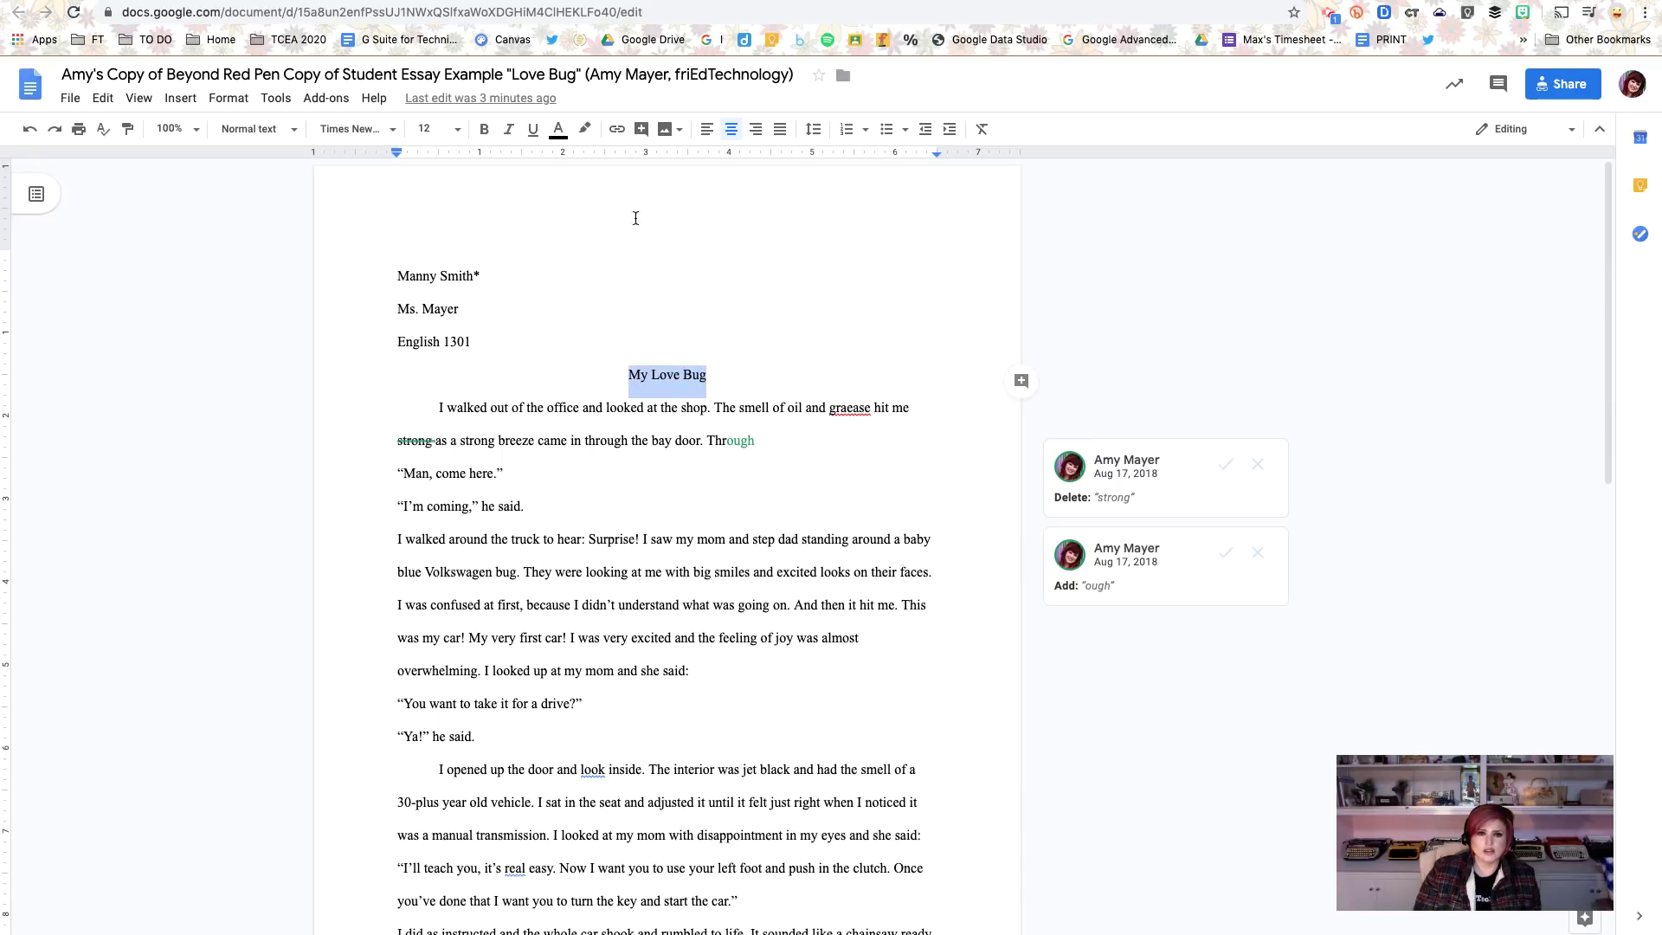
left_click(618, 131)
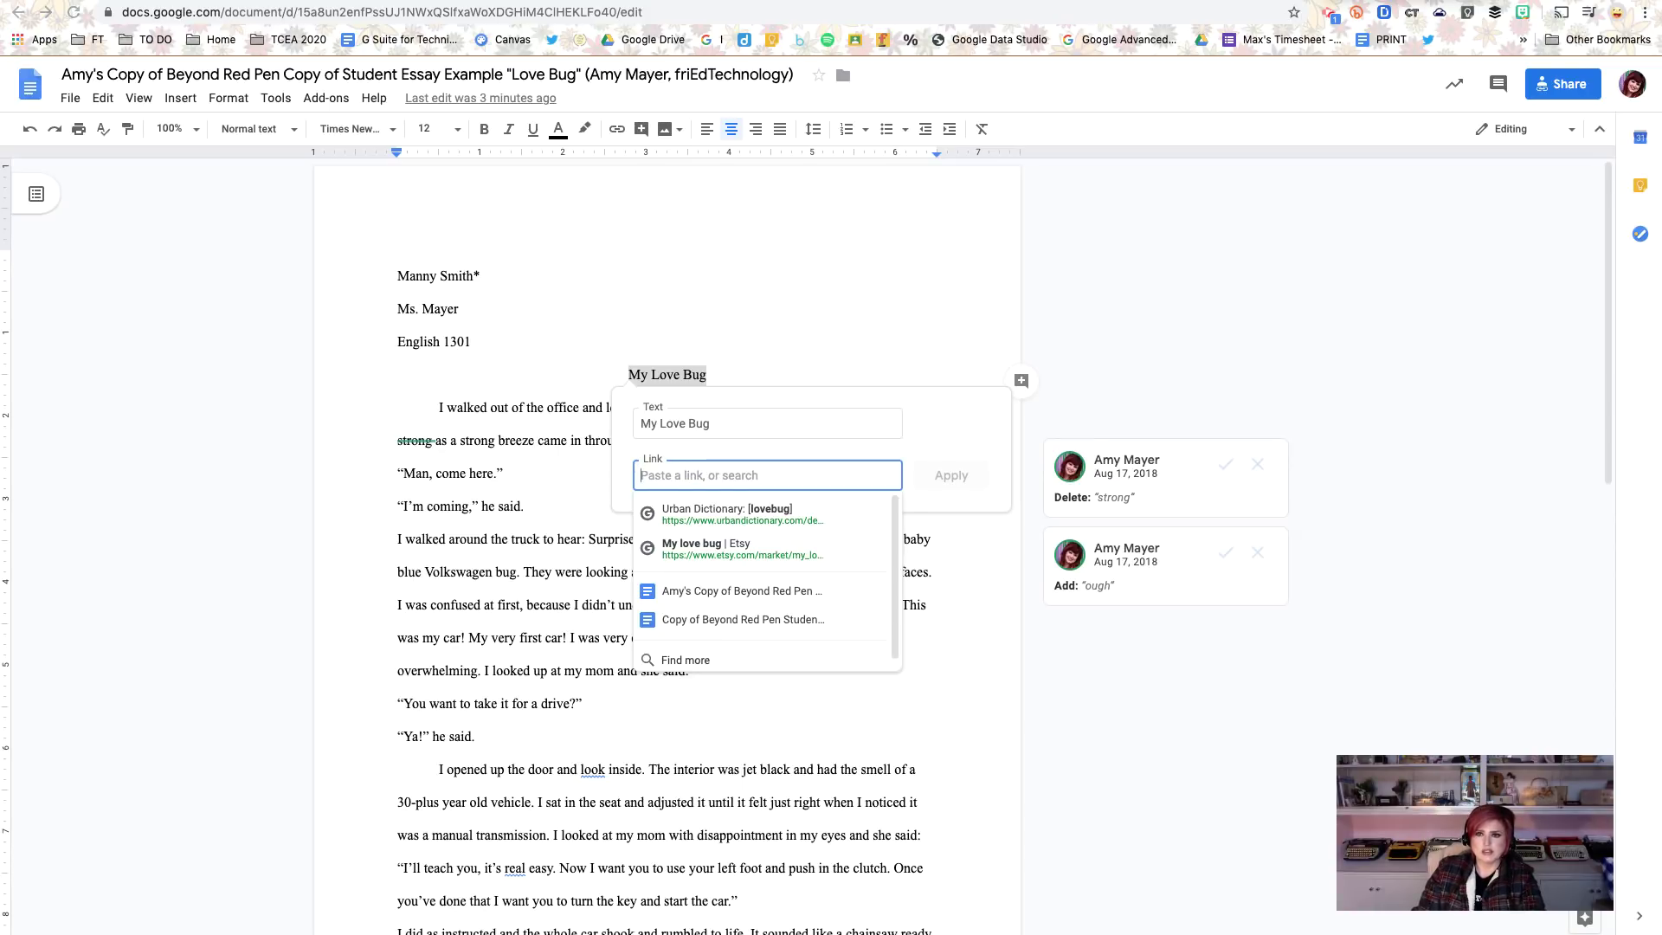
key("ctrl+v")
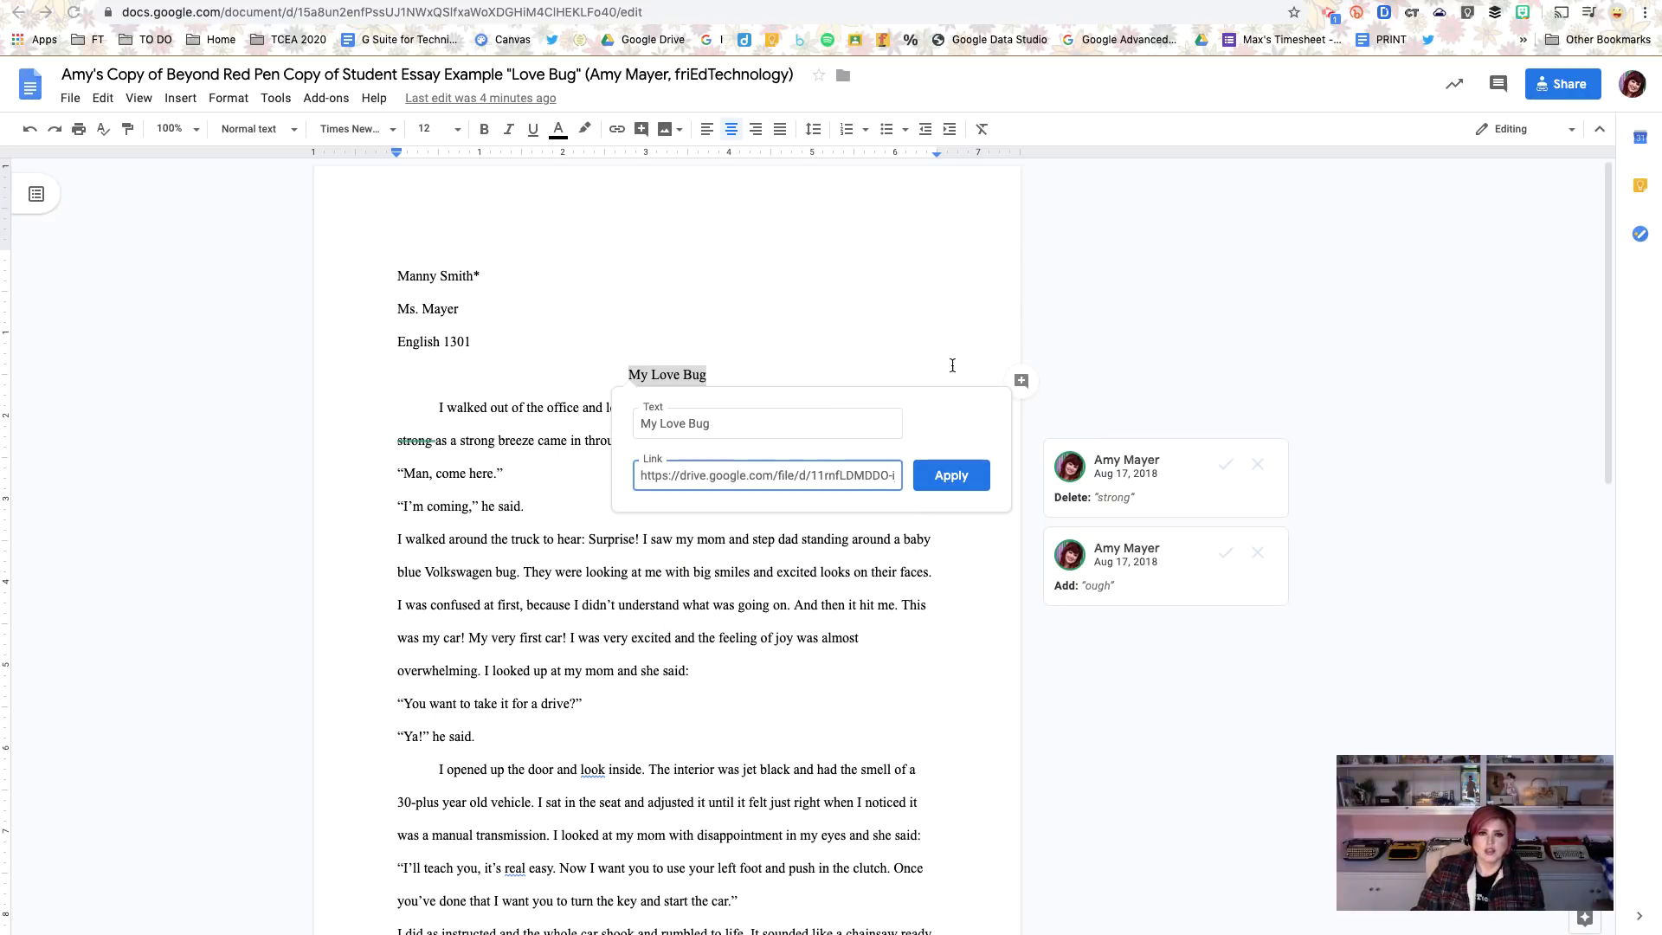
left_click(953, 476)
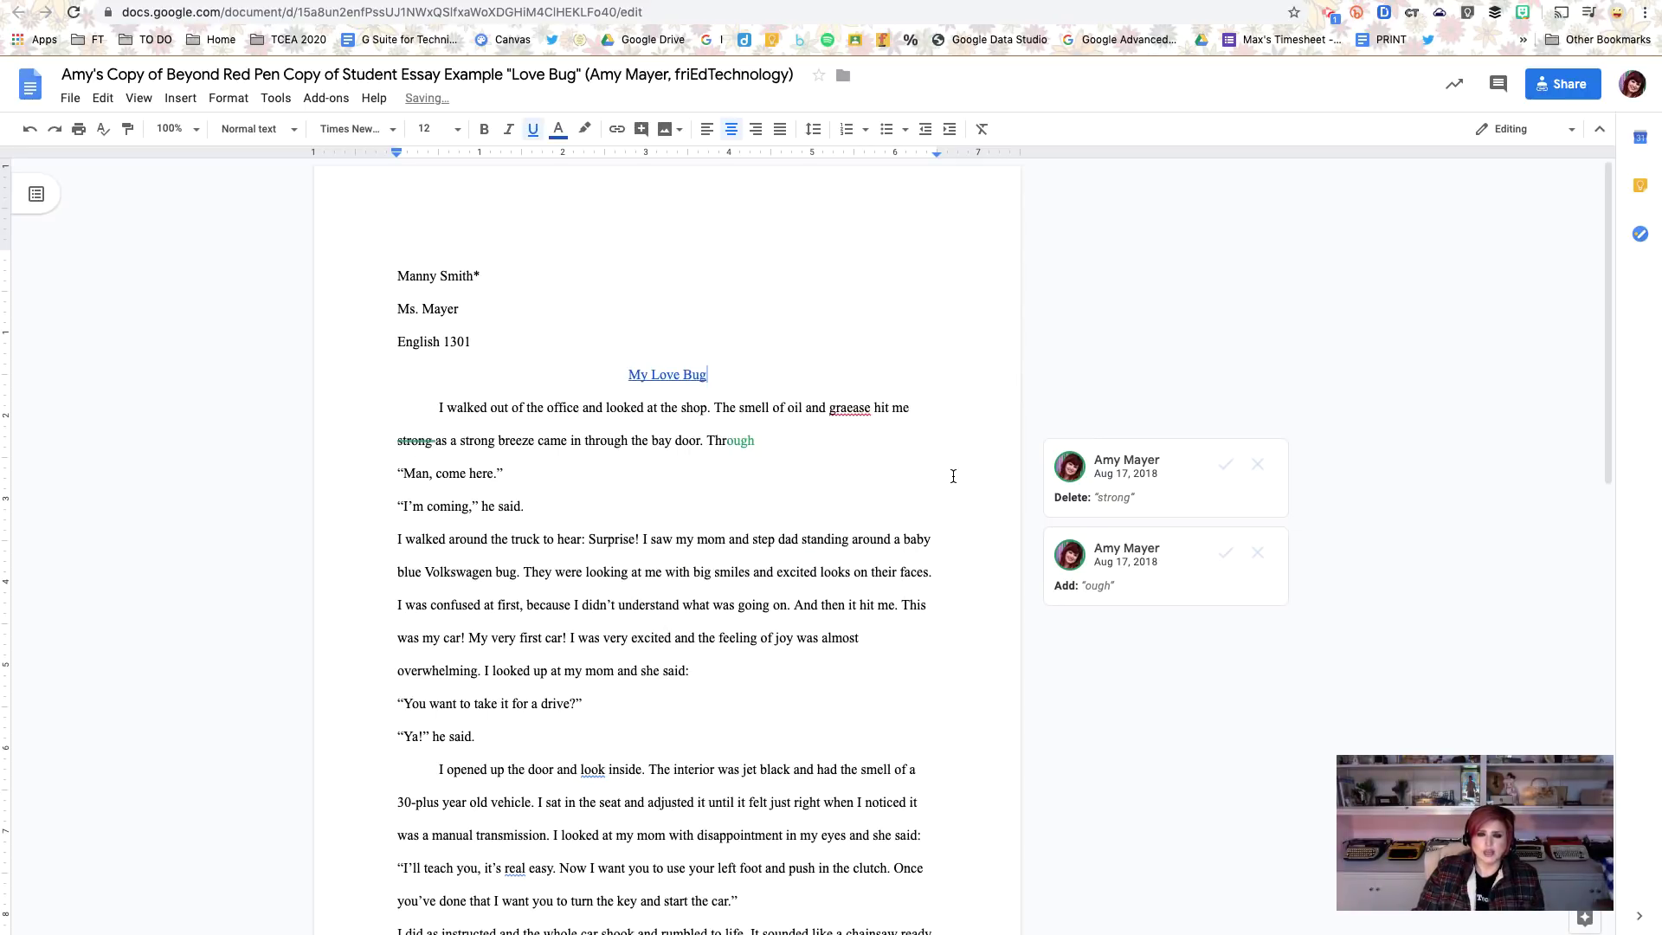
left_click(652, 374)
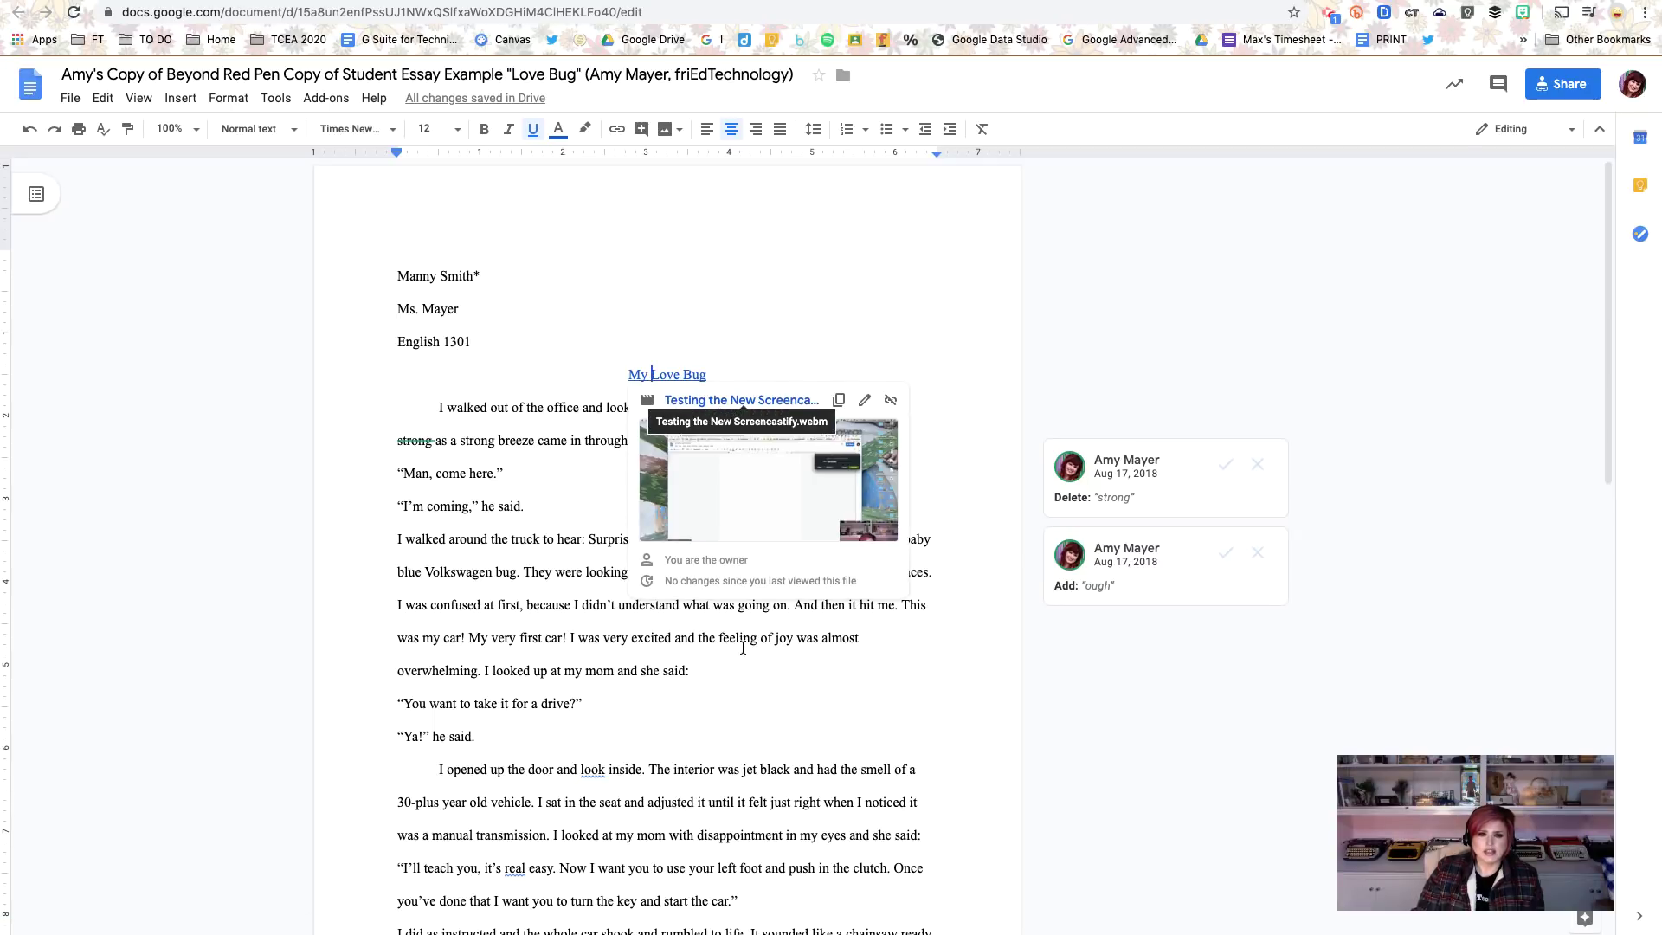
left_click(716, 636)
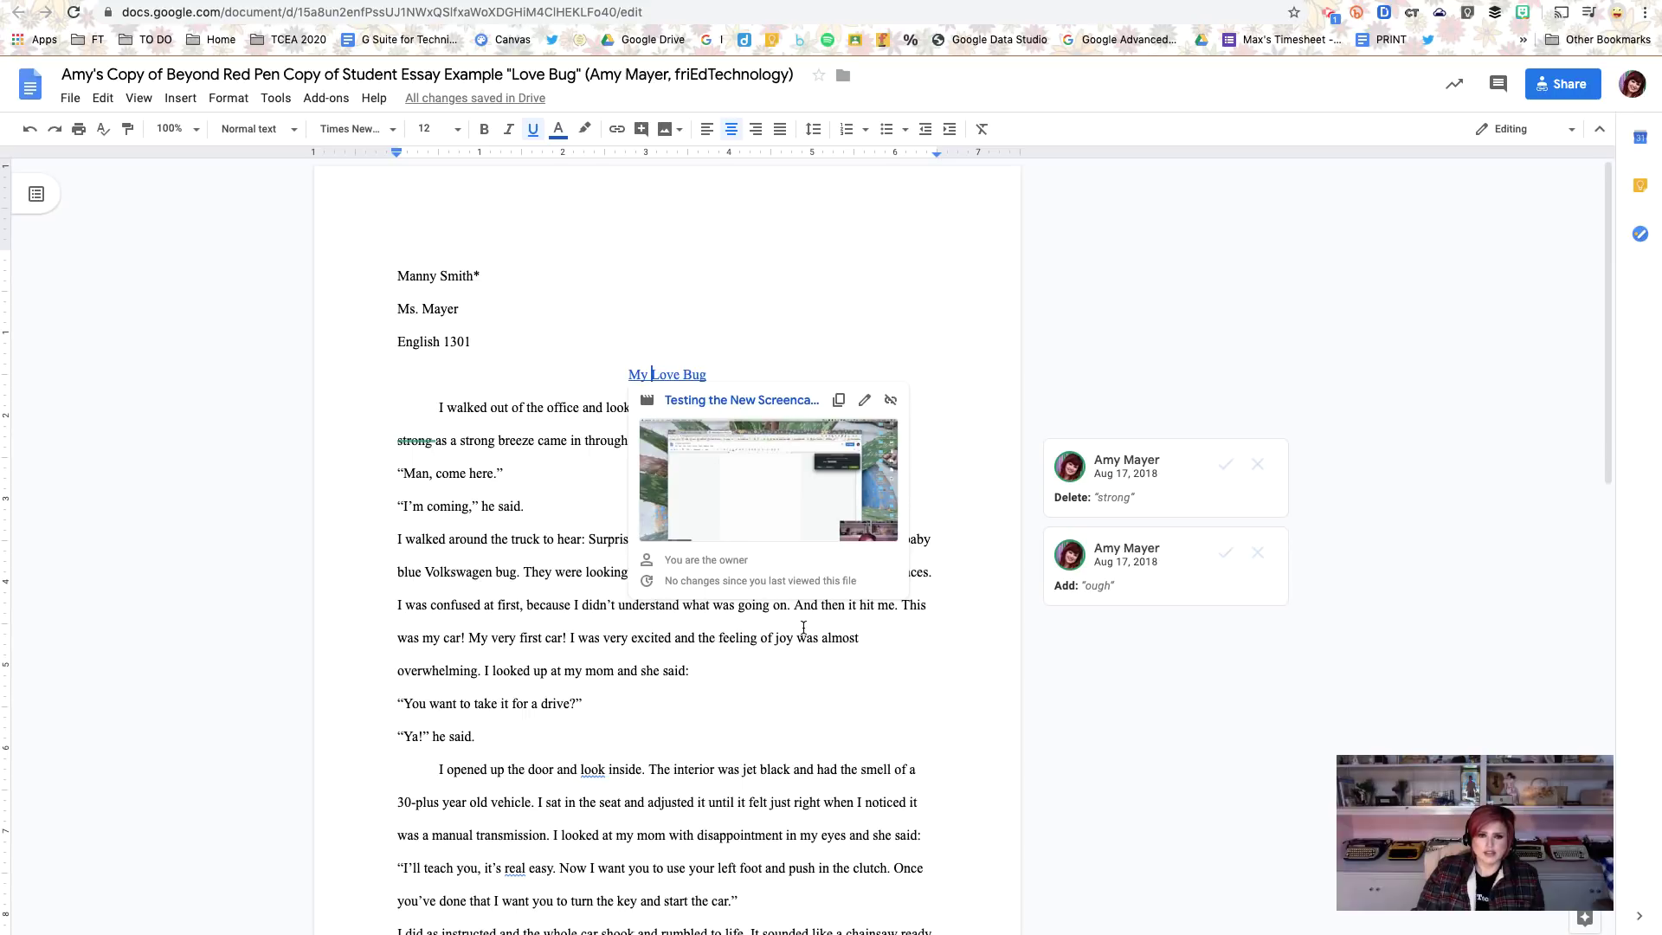